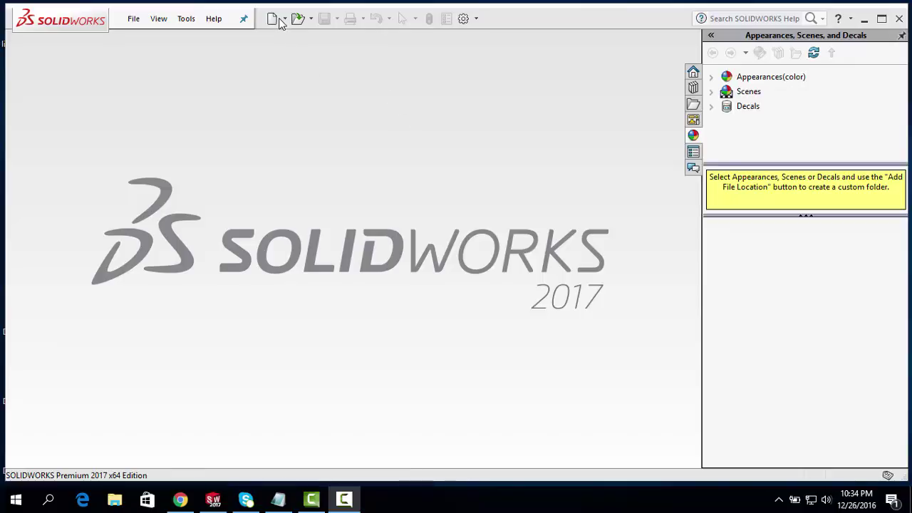
- Create a new blank part document, Part1, from the New SOLIDWORKS Document dialog
left_click(280, 23)
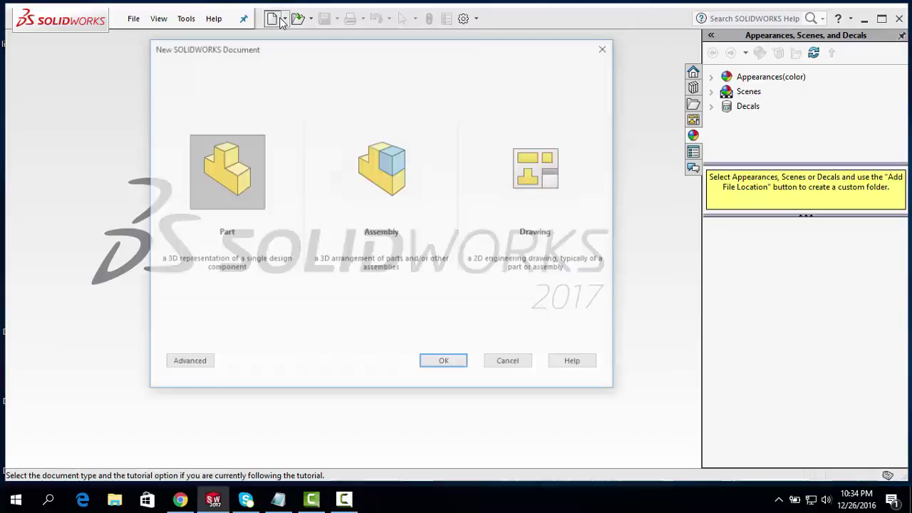
left_click(458, 368)
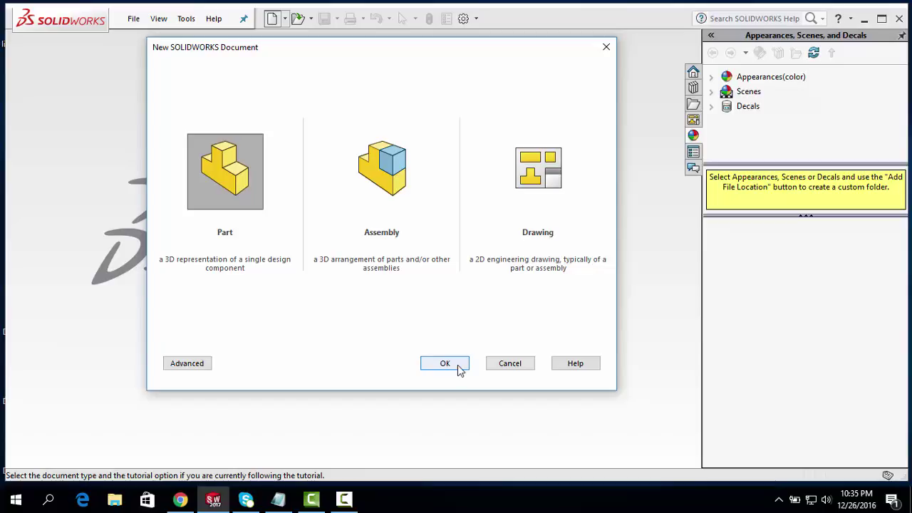
left_click(459, 368)
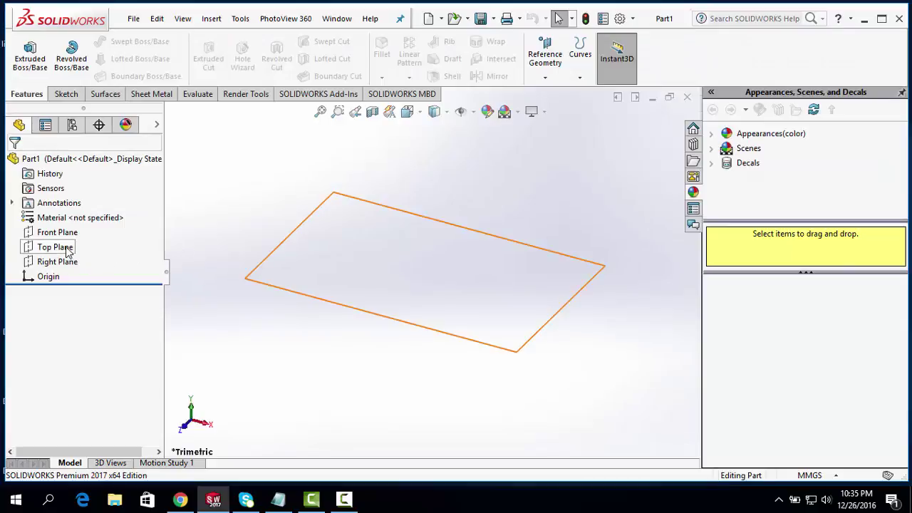
- On the Top Plane, sketch a center rectangle anchored at the origin
left_click(69, 251)
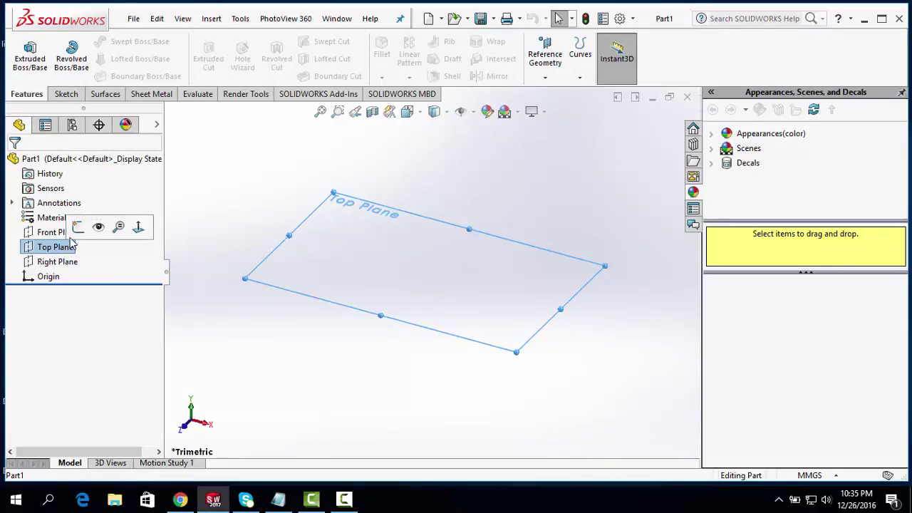
left_click(77, 226)
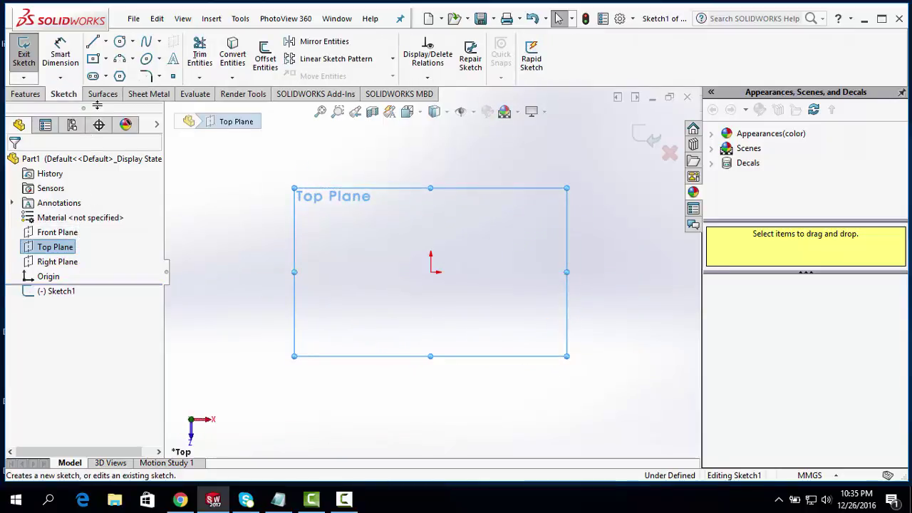
left_click(95, 59)
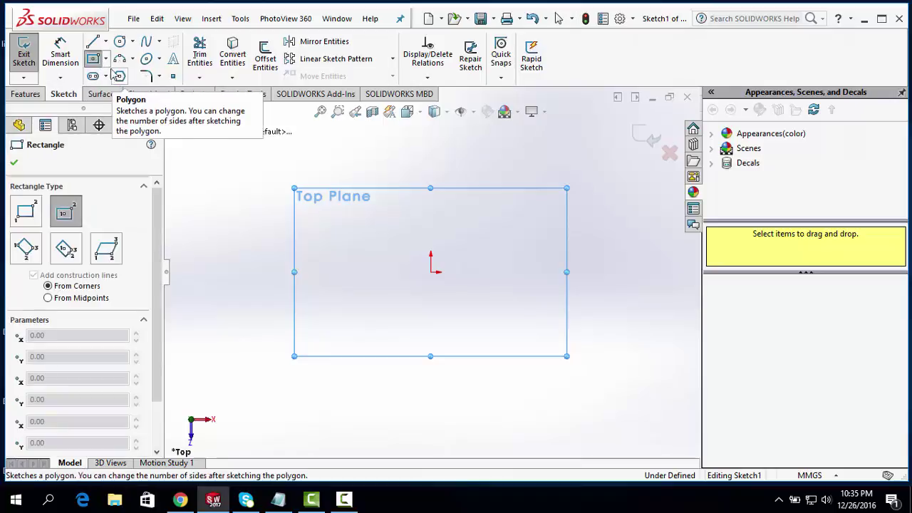
left_click(431, 271)
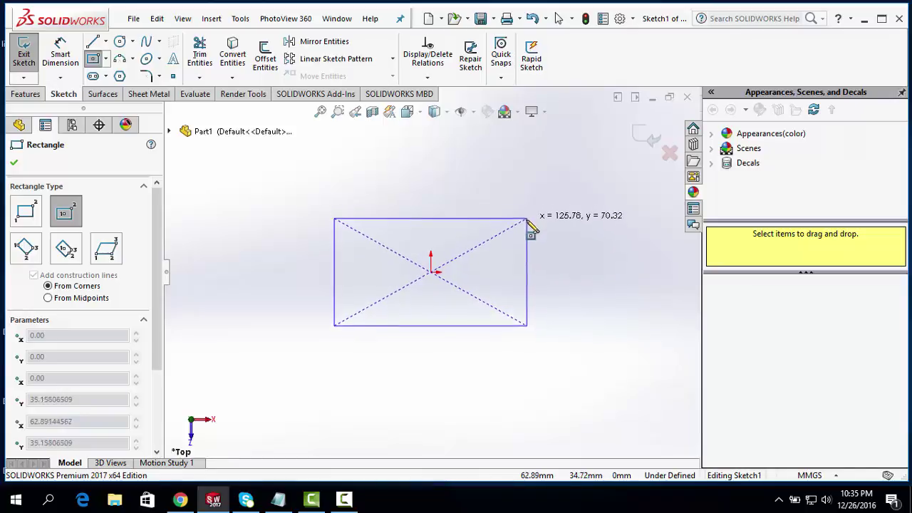
left_click(526, 219)
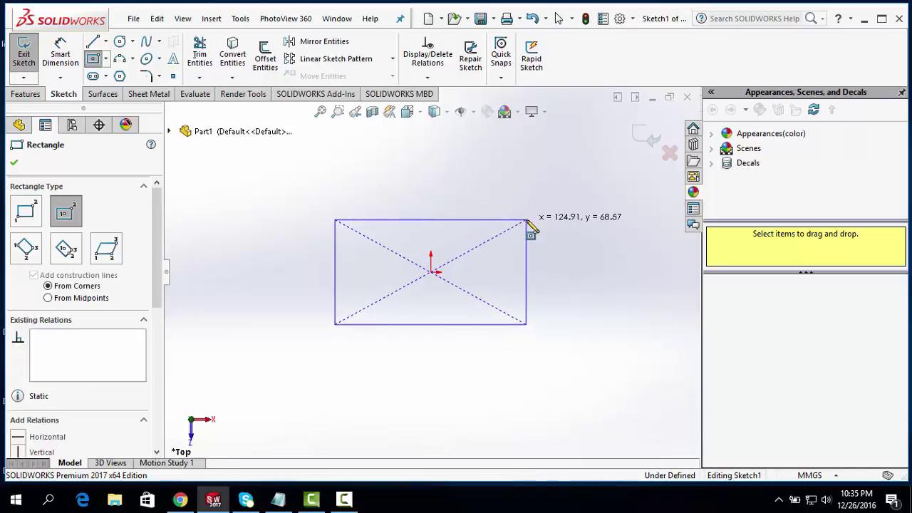
- Dimension the rectangle's left edge at 100 mm and its top edge at 200 mm
left_click(60, 54)
left_click(335, 266)
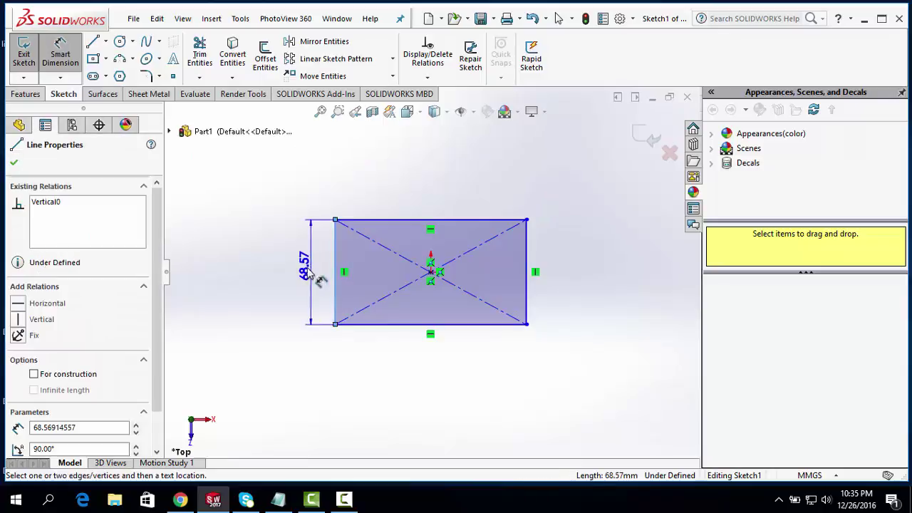
left_click(294, 271)
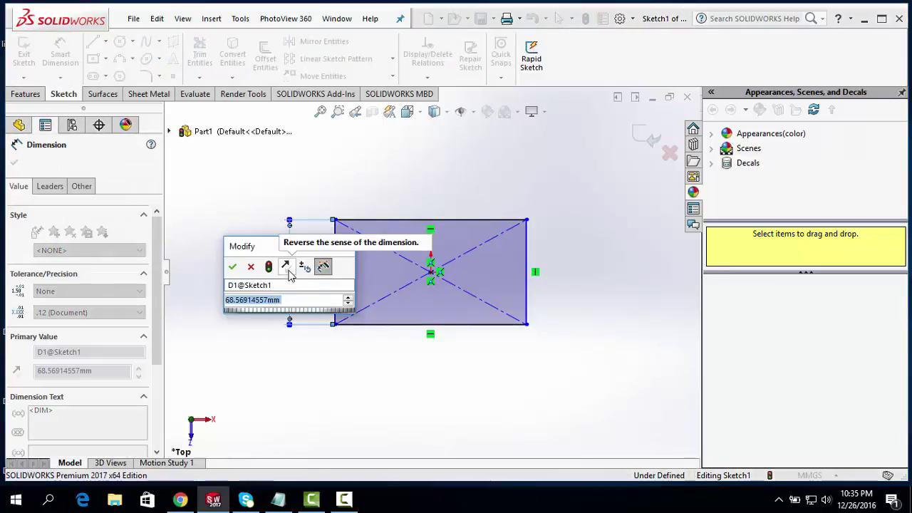
type("100")
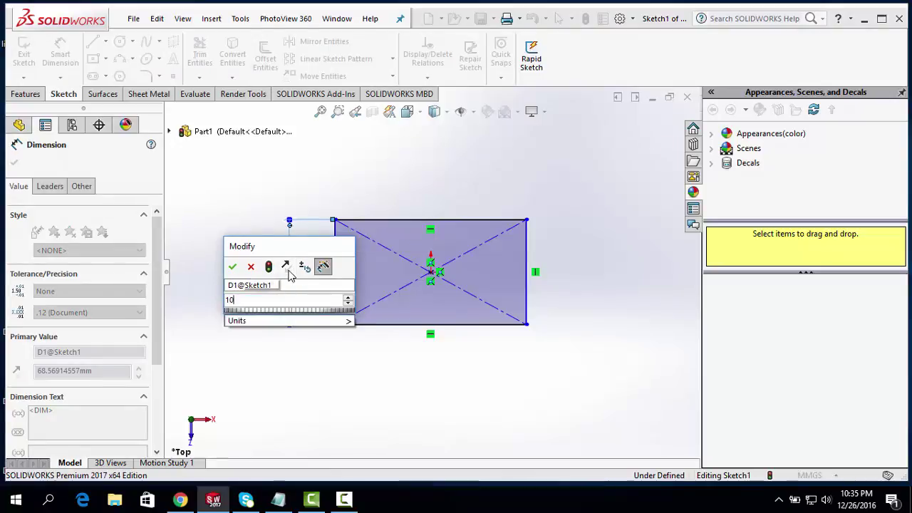
left_click(232, 265)
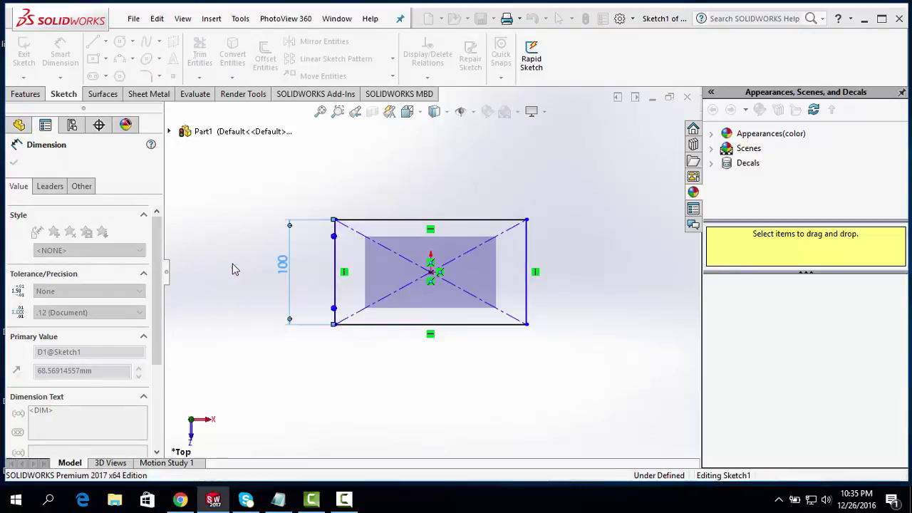
left_click(398, 225)
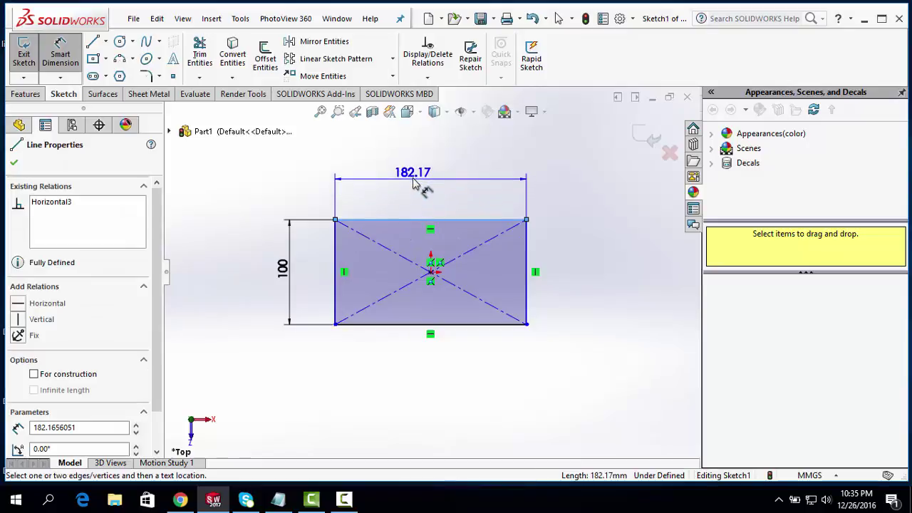
left_click(417, 185)
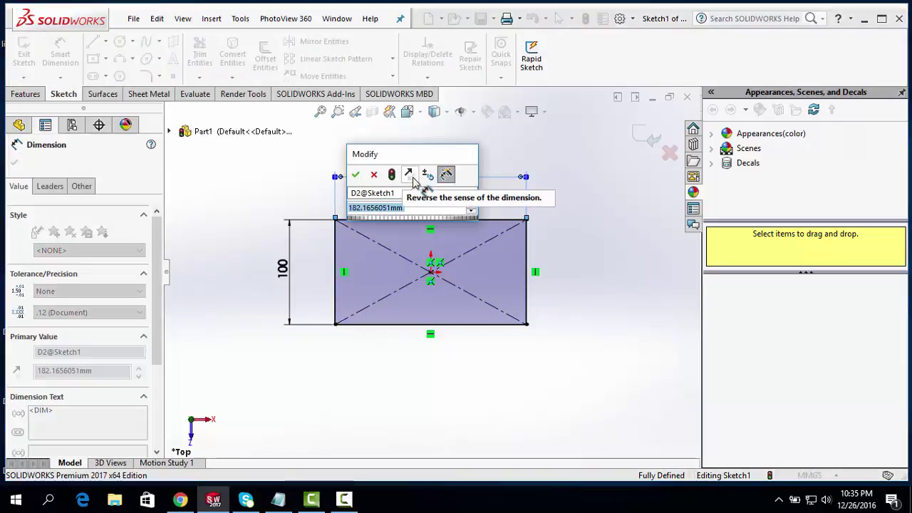
type("200")
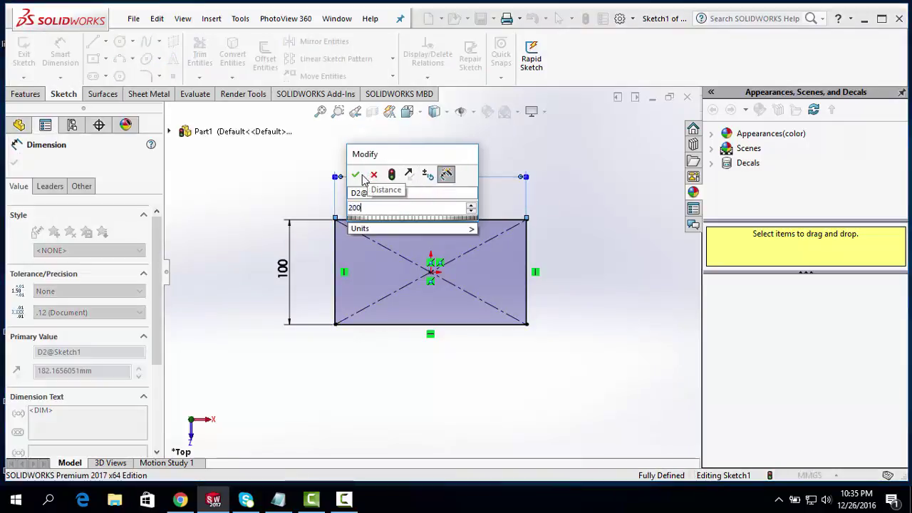
left_click(361, 176)
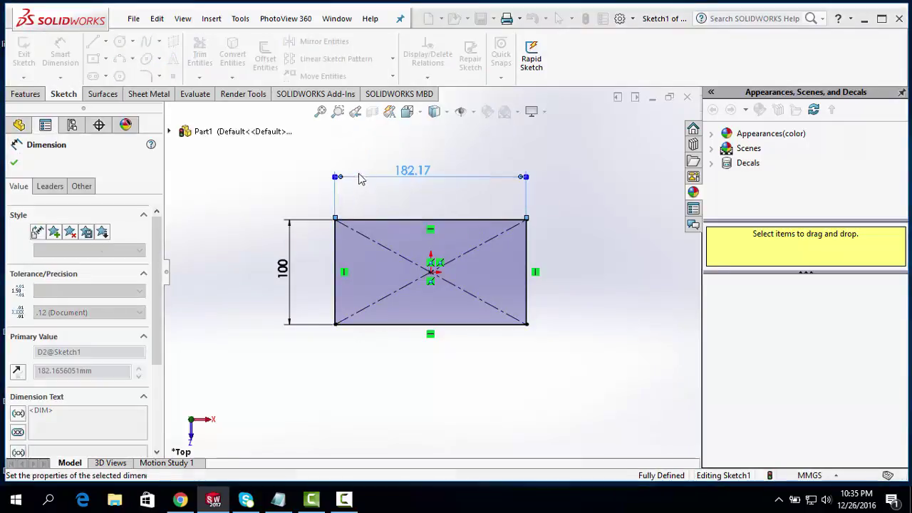
left_click(575, 211)
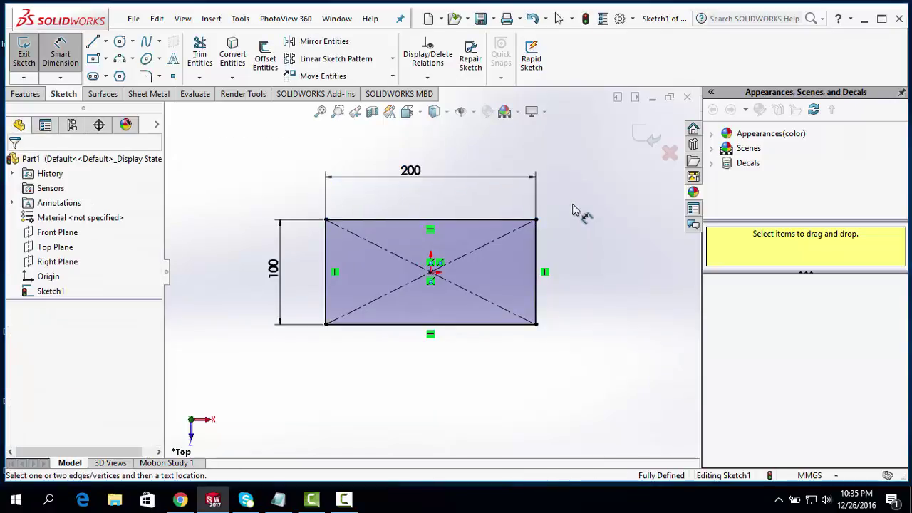
left_click(36, 94)
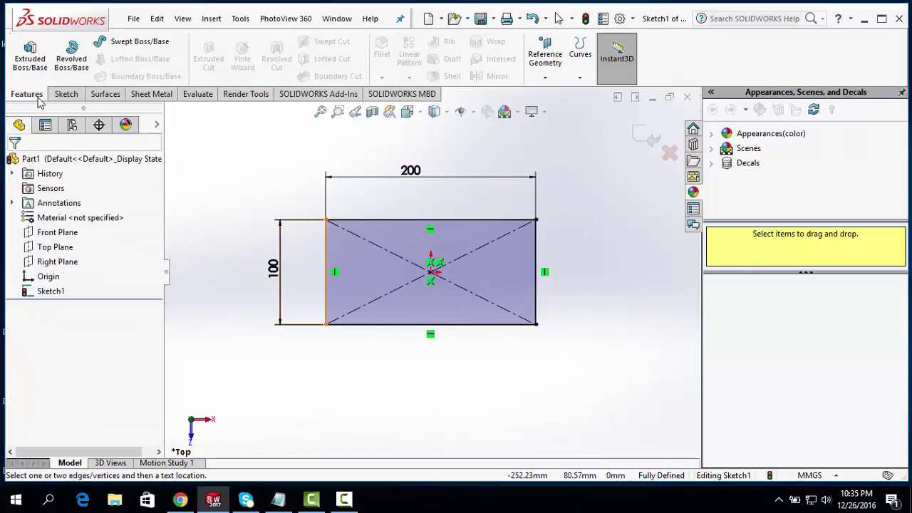
- Extrude the 200 × 100 rectangle 20 mm into a solid slab, then view its underside
left_click(30, 57)
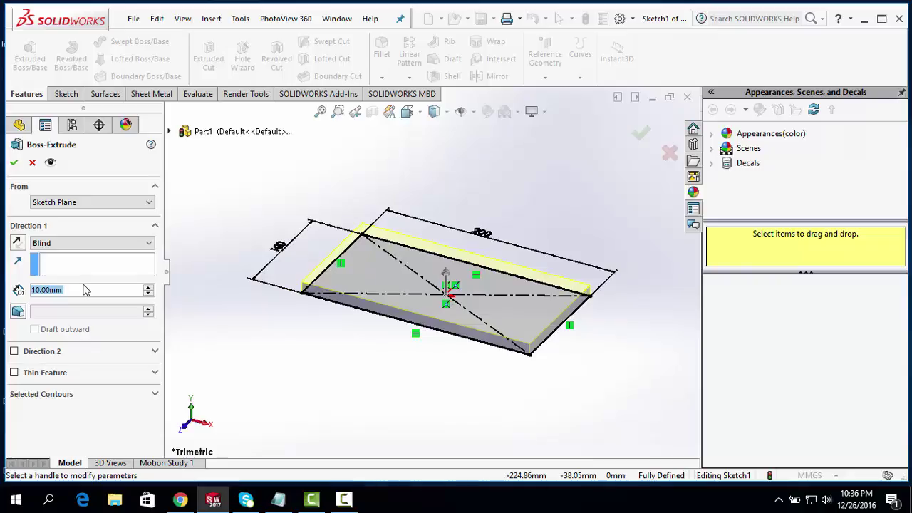
type("20")
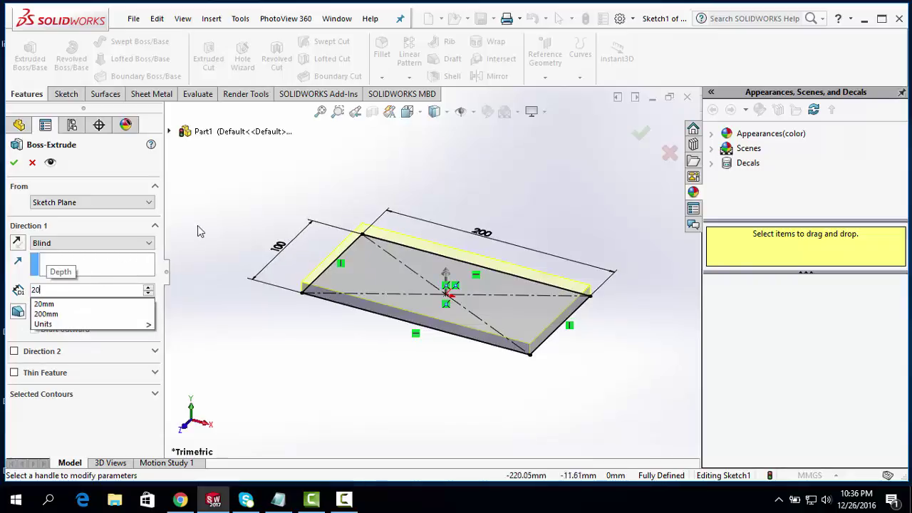
key("Return")
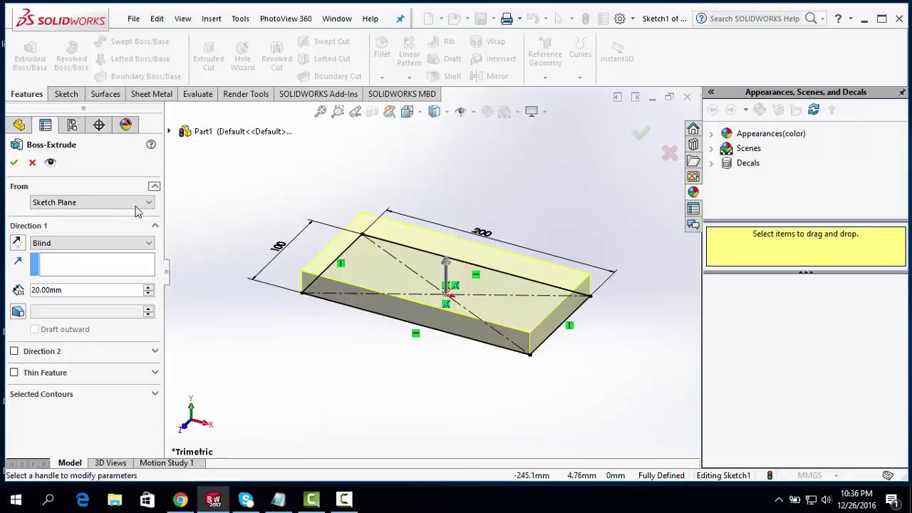
left_click(14, 163)
left_click(512, 190)
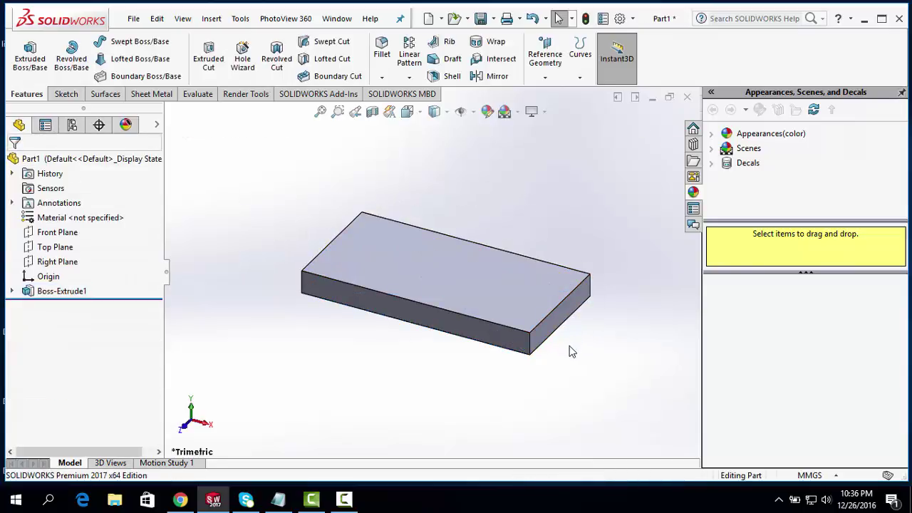
mouse_move(570, 350)
middle_mouse_down()
mouse_move(566, 303)
mouse_move(581, 206)
middle_mouse_up()
- Face the slab's bottom face and sketch a small circle near one corner
left_click(480, 270)
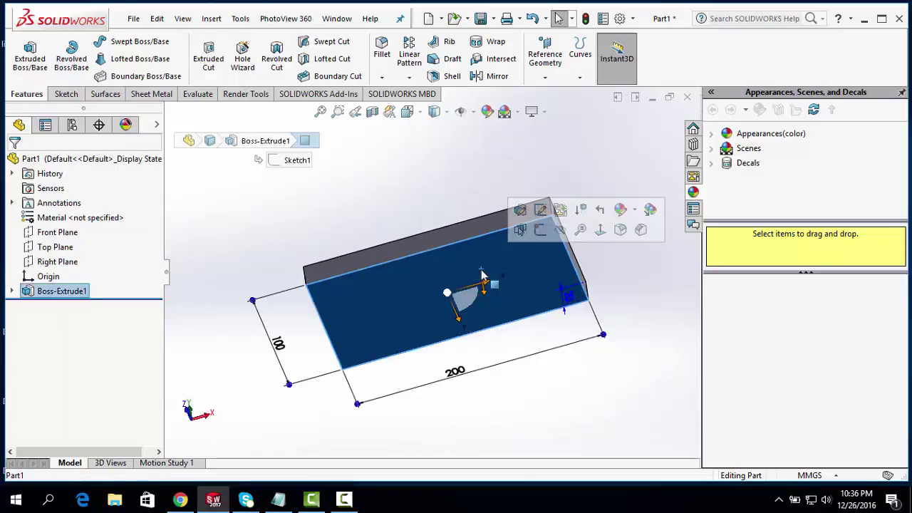
left_click(601, 229)
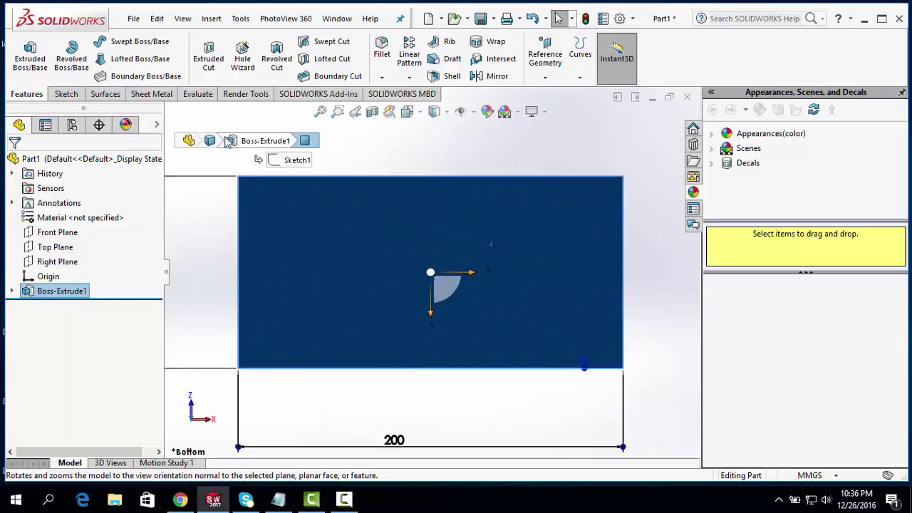
left_click(71, 94)
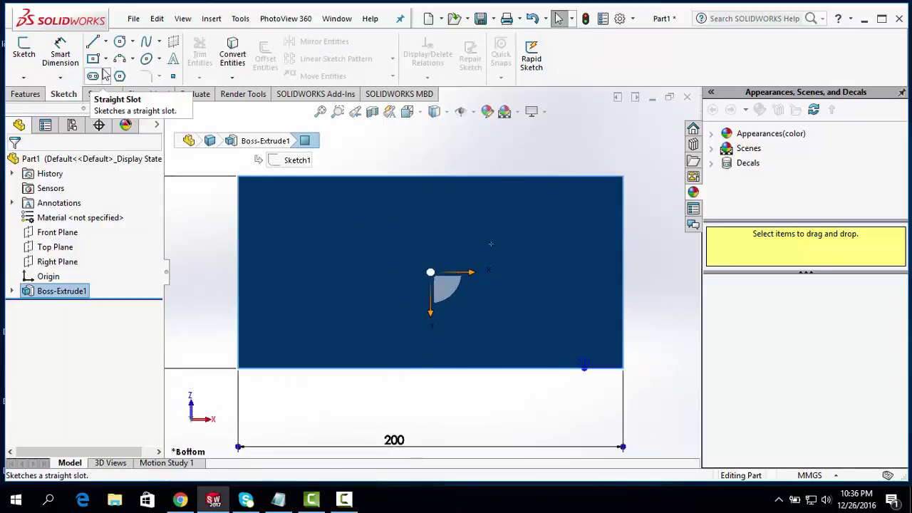
left_click(120, 42)
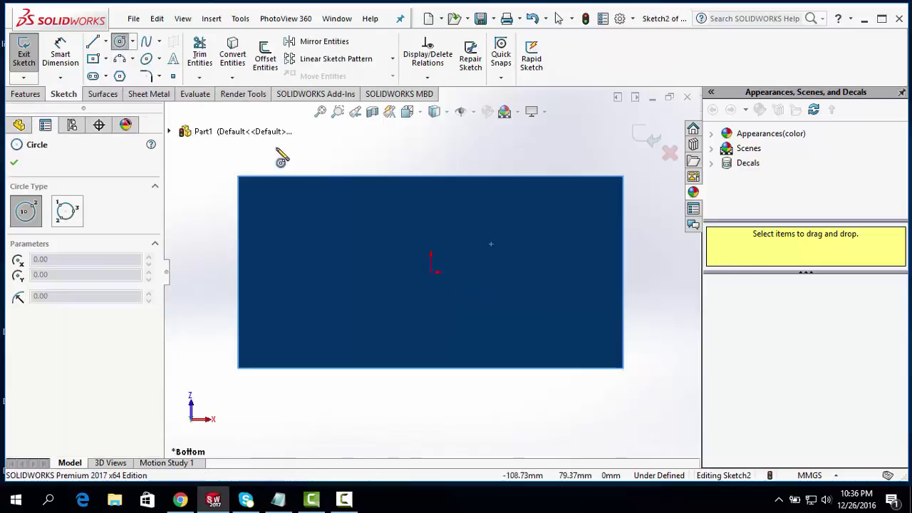
left_click(560, 222)
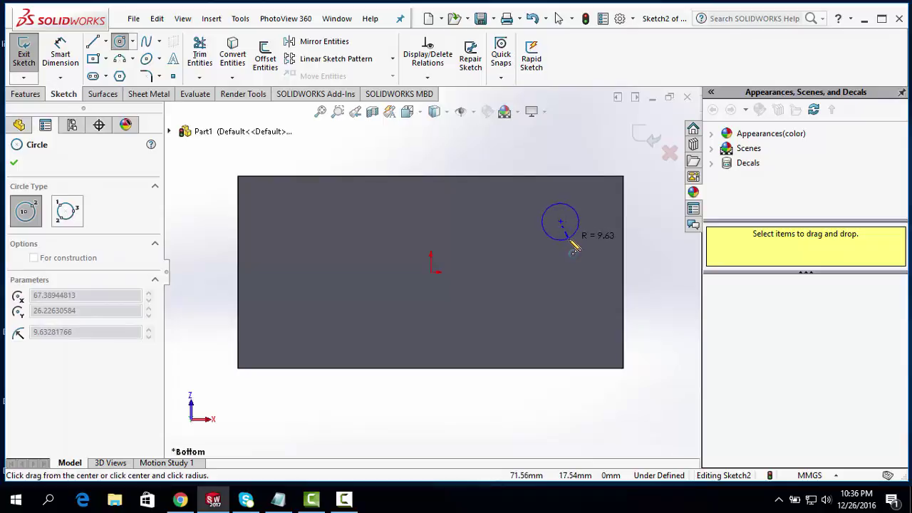
left_click(574, 241)
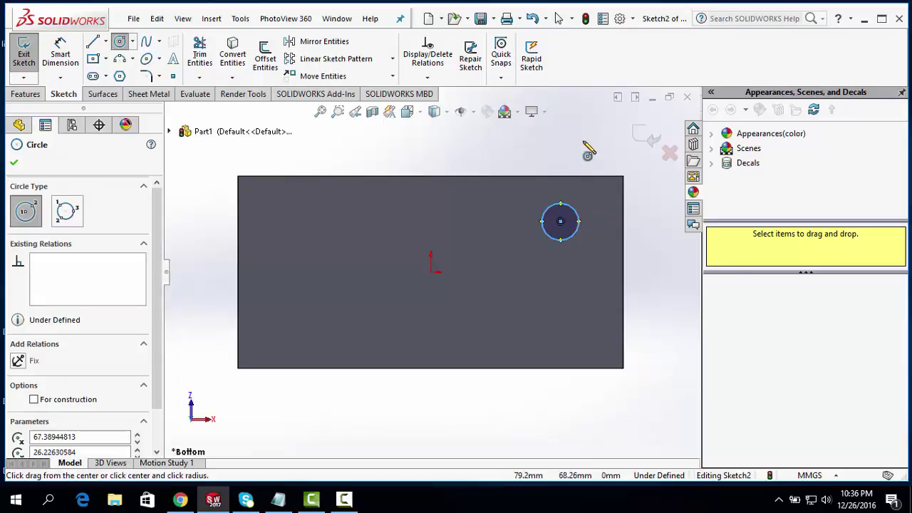
left_click(60, 60)
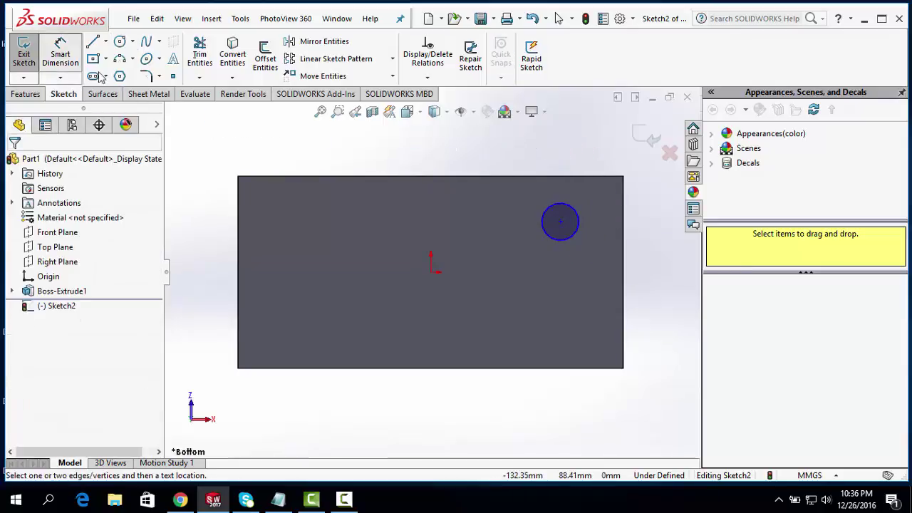
- Give the circle a 20 mm diameter and a 20 mm offset from the right edge, and start its top-edge dimension
left_click(582, 227)
left_click(662, 228)
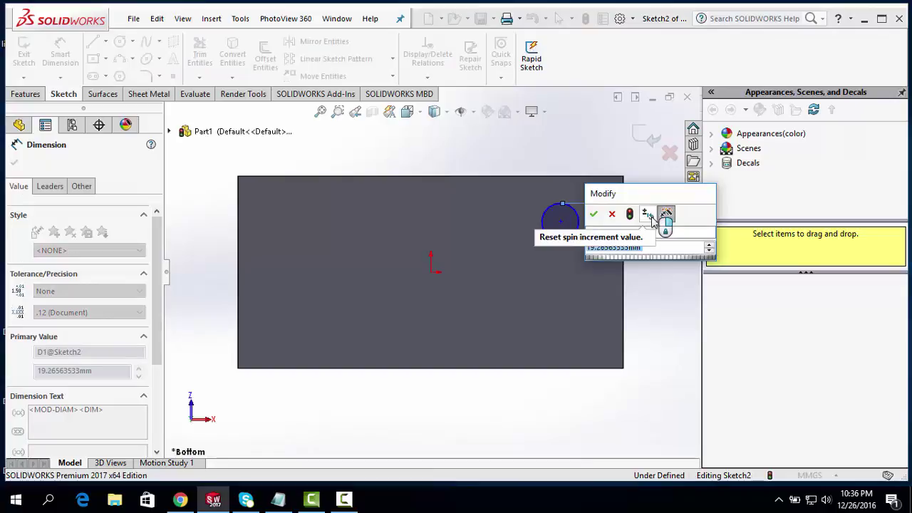
type("2")
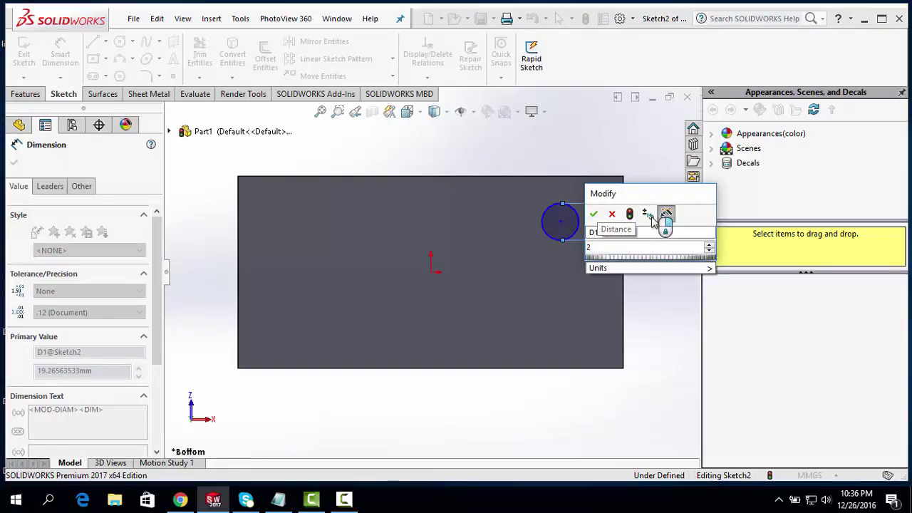
type("0")
left_click(594, 215)
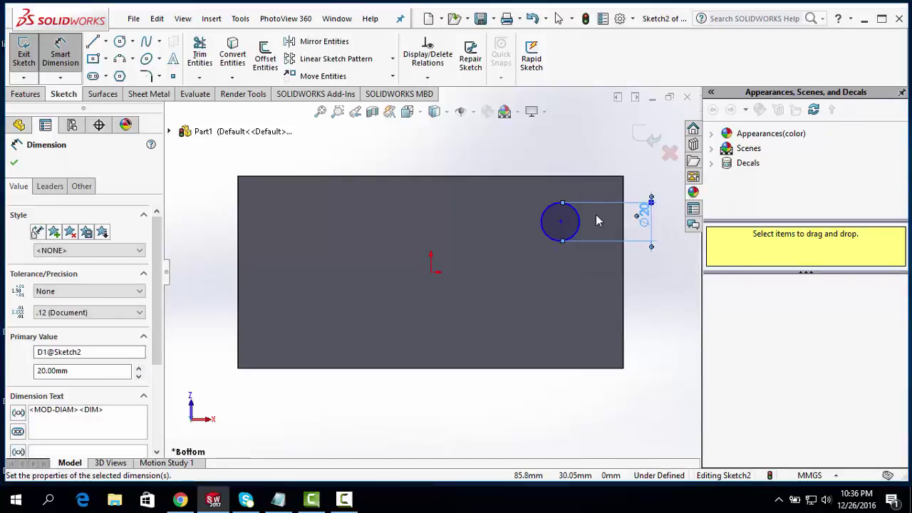
left_click(579, 223)
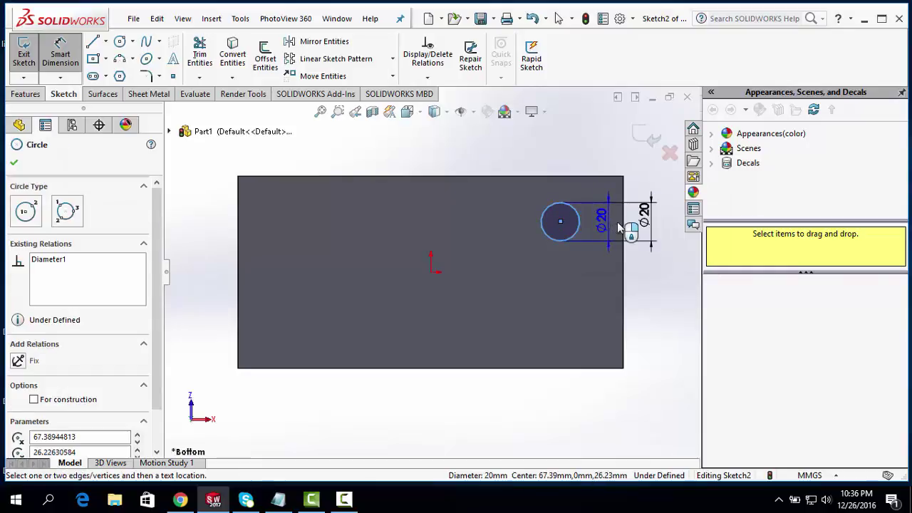
left_click(624, 225)
left_click(619, 168)
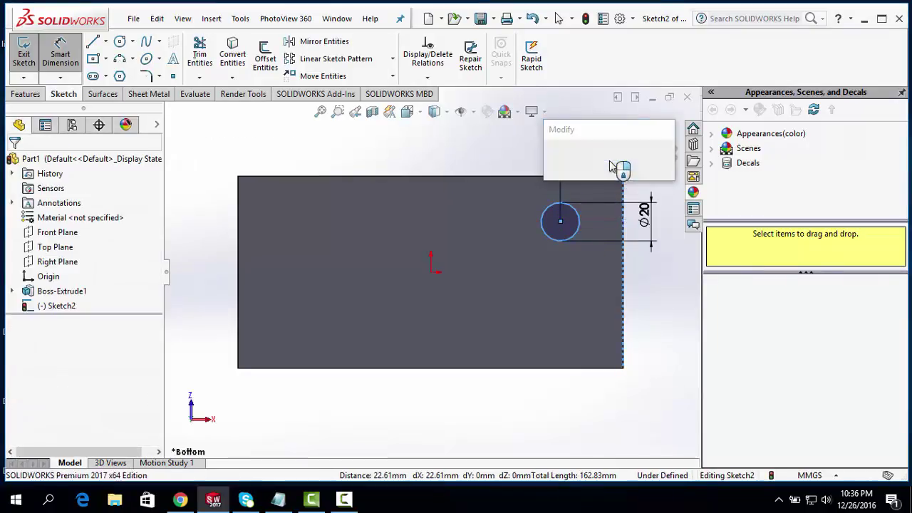
type("20")
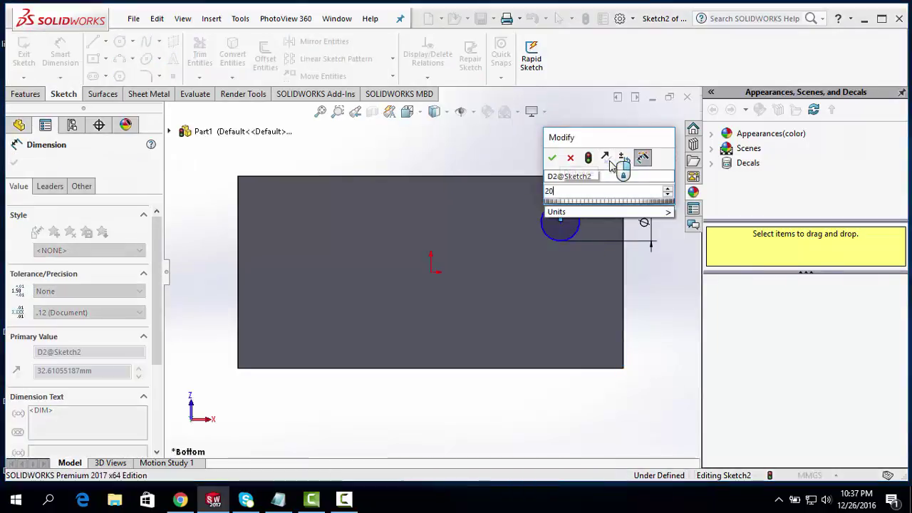
left_click(552, 159)
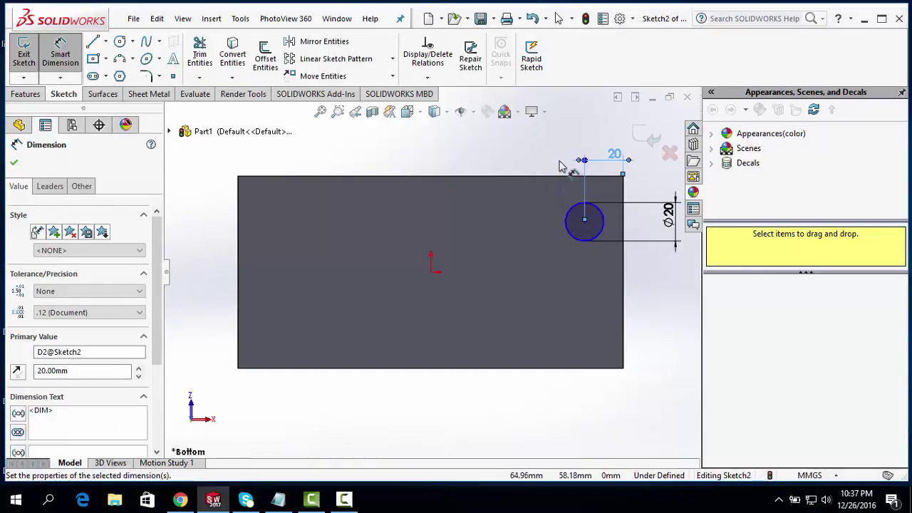
left_click(589, 212)
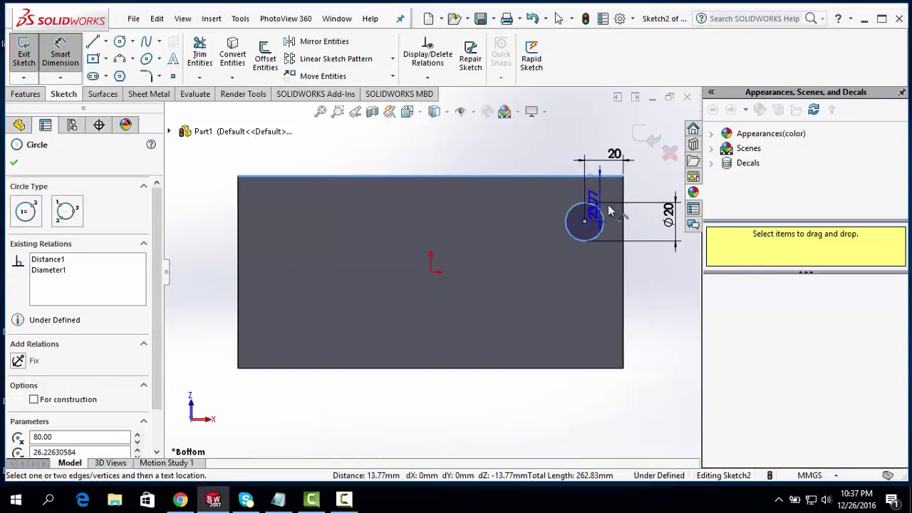
left_click(644, 199)
- Set the circle 20 mm from the top edge and extrude it 60 mm into a cylindrical leg
type("0")
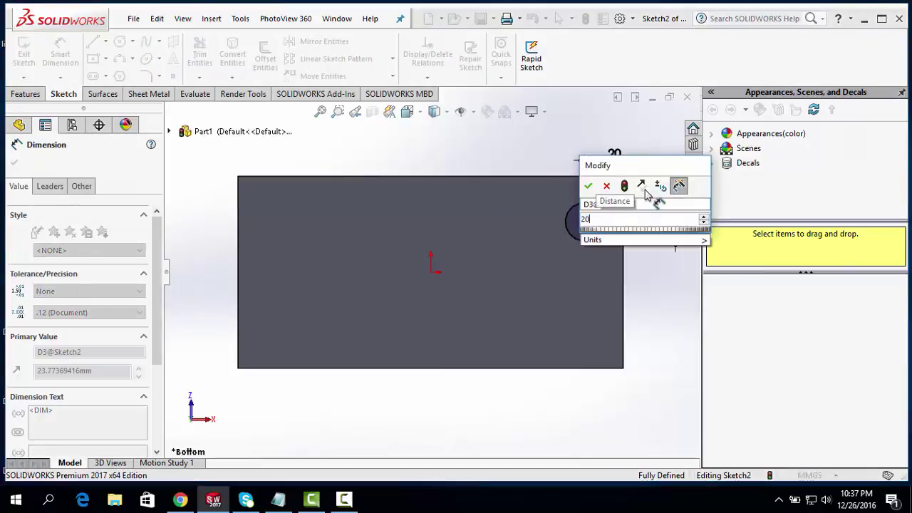
left_click(588, 186)
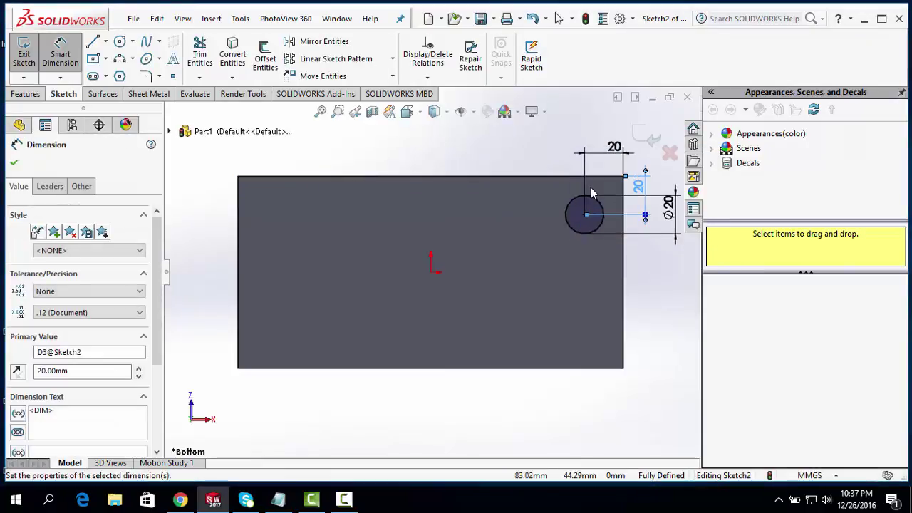
left_click(37, 99)
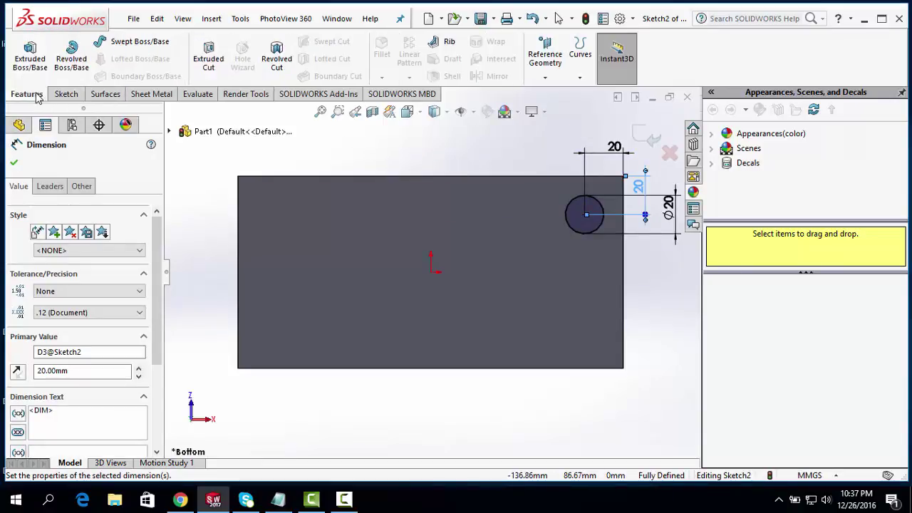
left_click(34, 66)
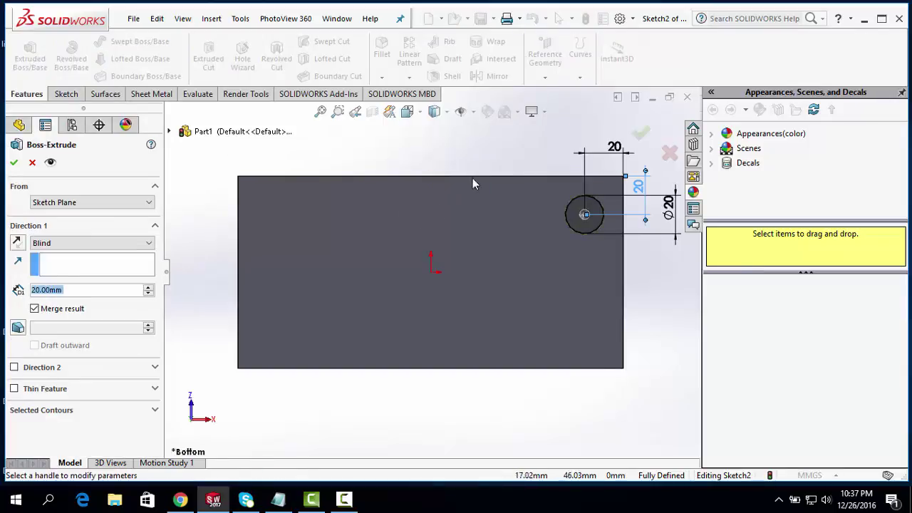
mouse_move(484, 155)
middle_mouse_down()
mouse_move(423, 239)
mouse_move(417, 231)
middle_mouse_up()
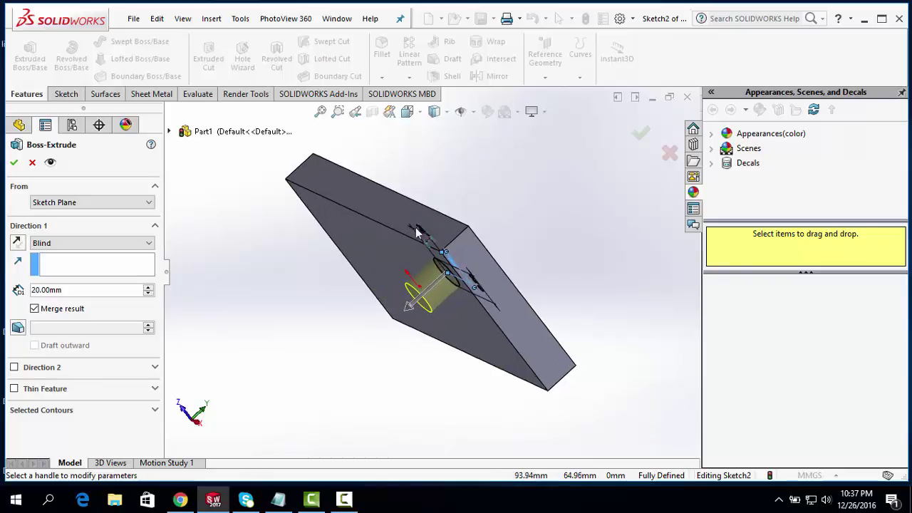
double_click(69, 290)
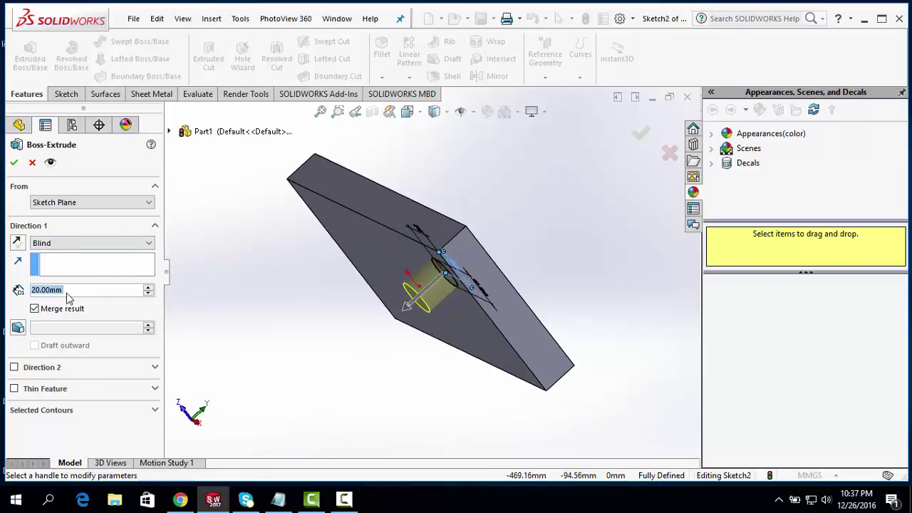
left_click_drag(68, 291, 10, 300)
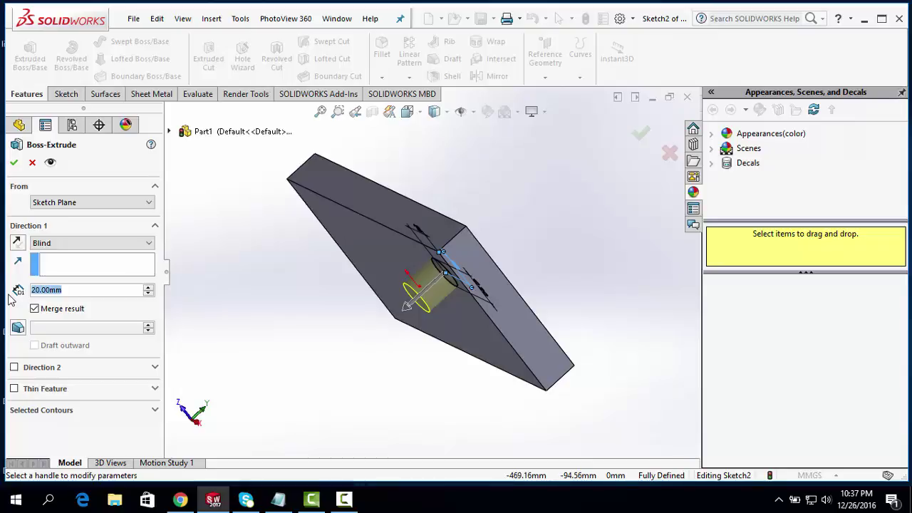
type("50")
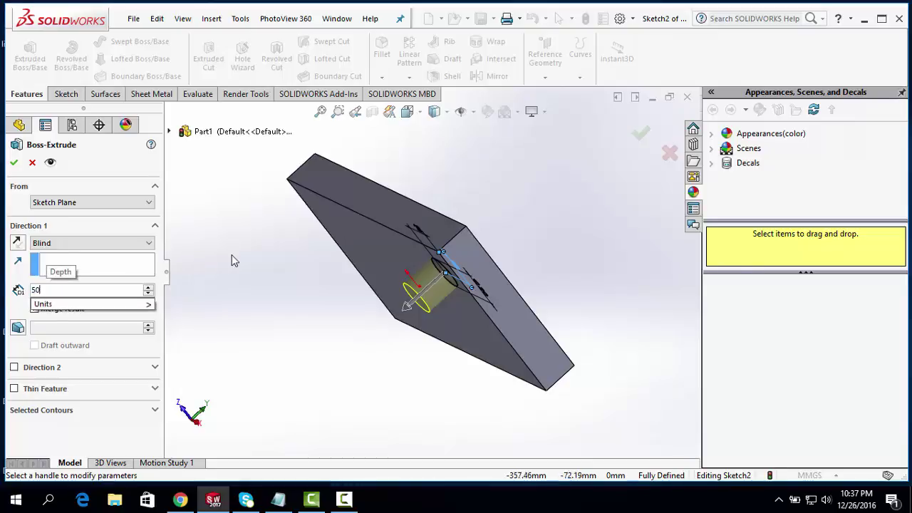
key("Return")
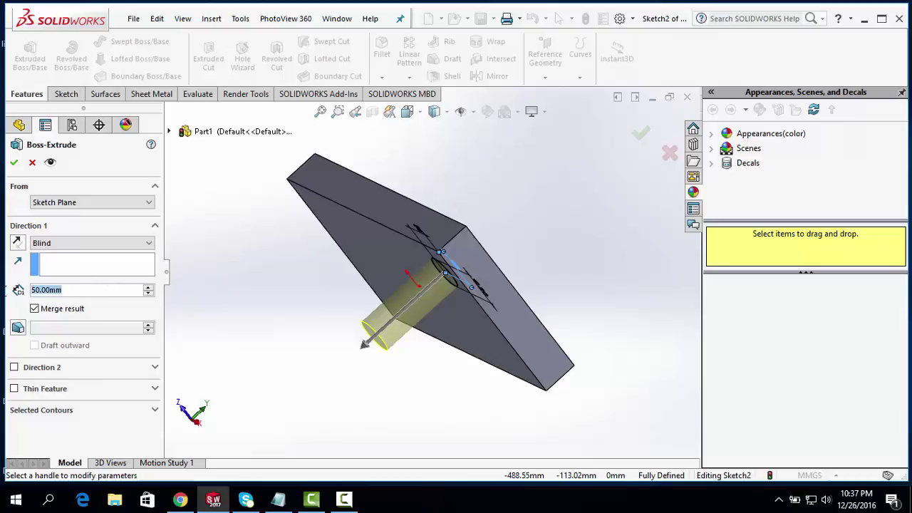
type("60")
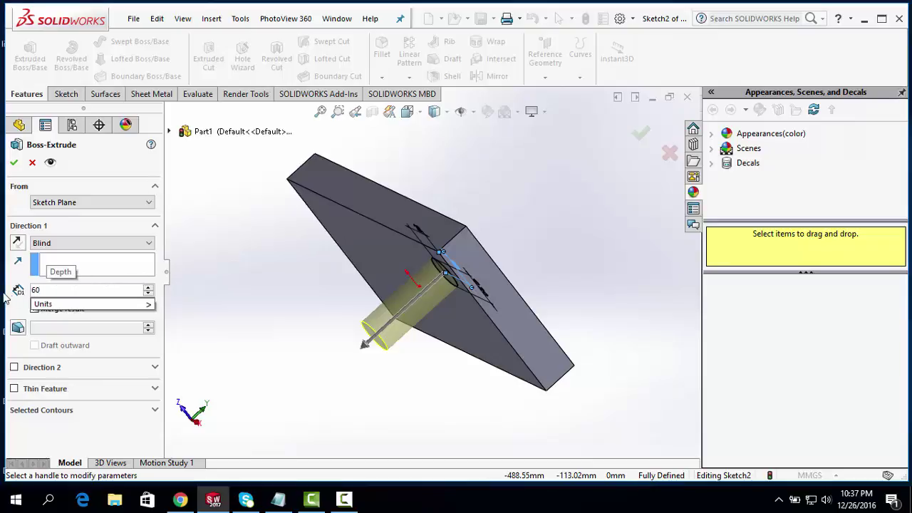
key("Return")
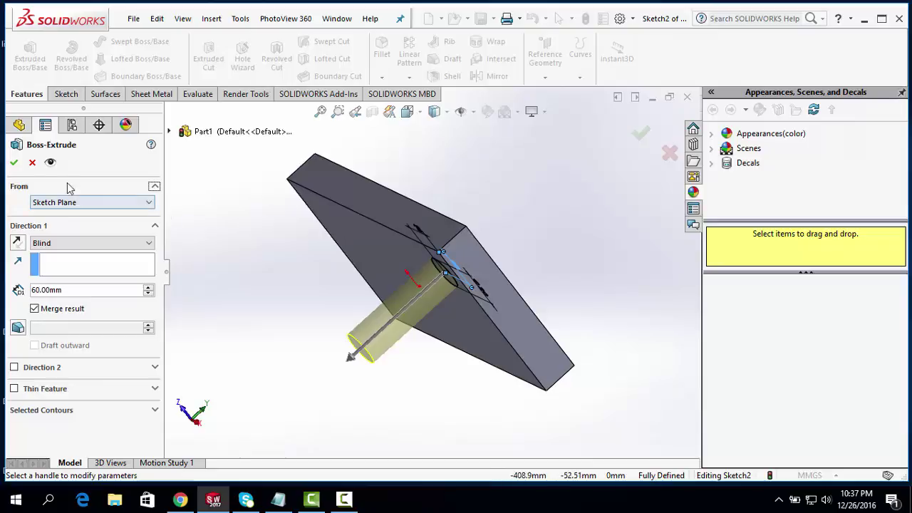
left_click(14, 163)
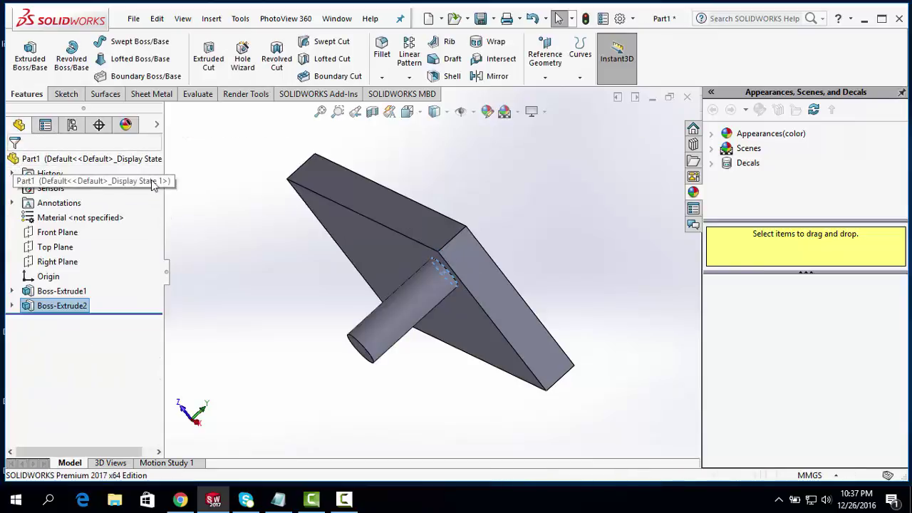
mouse_move(558, 200)
middle_mouse_down()
mouse_move(483, 164)
mouse_move(581, 192)
mouse_move(533, 184)
mouse_move(570, 196)
mouse_move(531, 199)
mouse_move(481, 177)
mouse_move(476, 163)
mouse_move(476, 190)
mouse_move(483, 182)
middle_mouse_up()
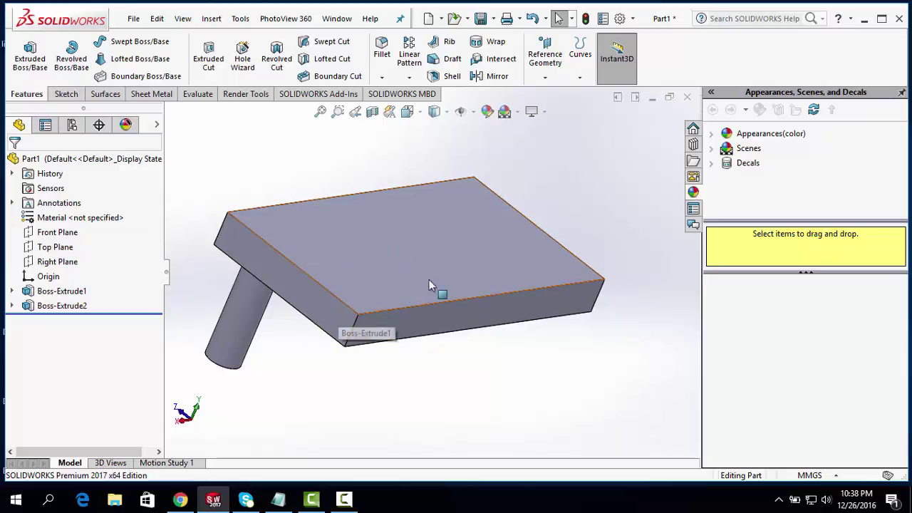
- Mirror Boss-Extrude2 and Boss-Extrude1 across the plate's front face to add a second leg
left_click(497, 76)
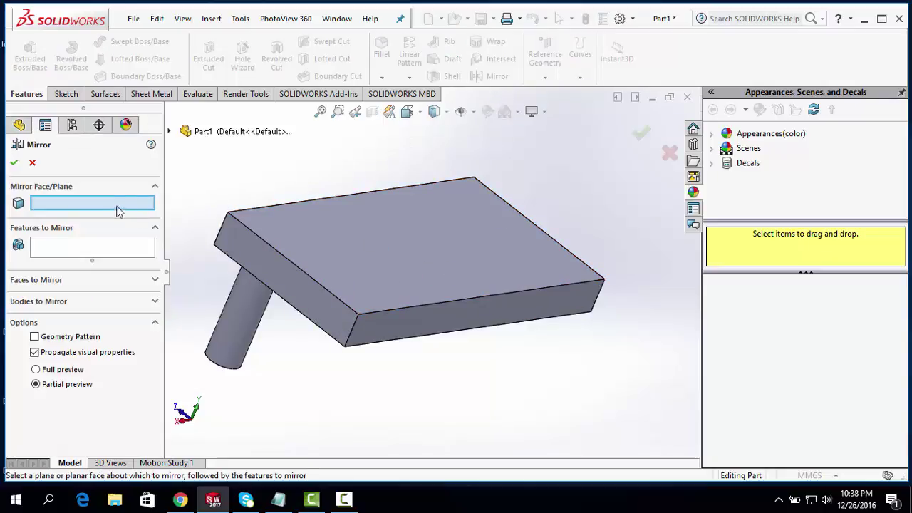
left_click(445, 314)
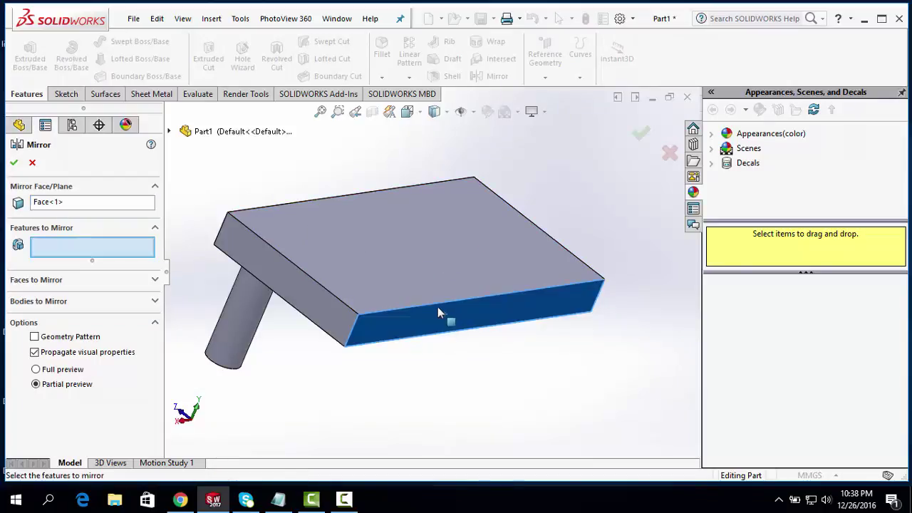
left_click(245, 319)
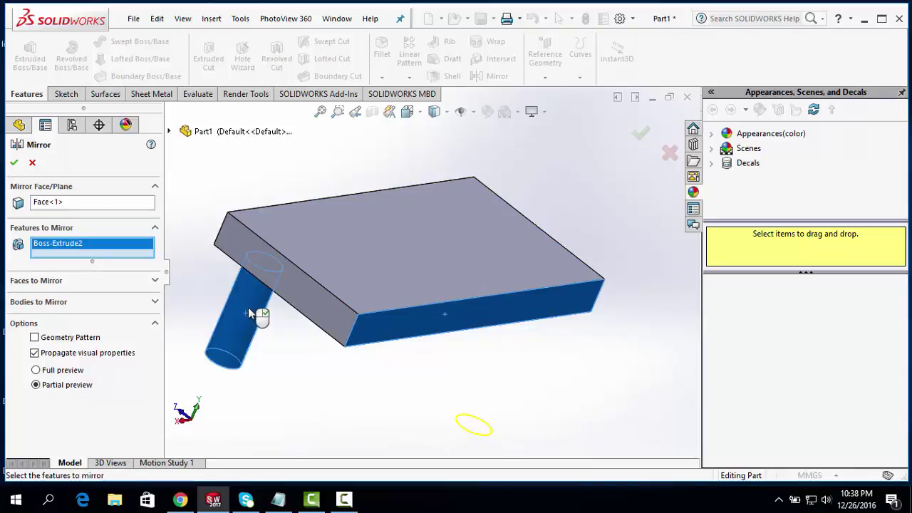
left_click(169, 132)
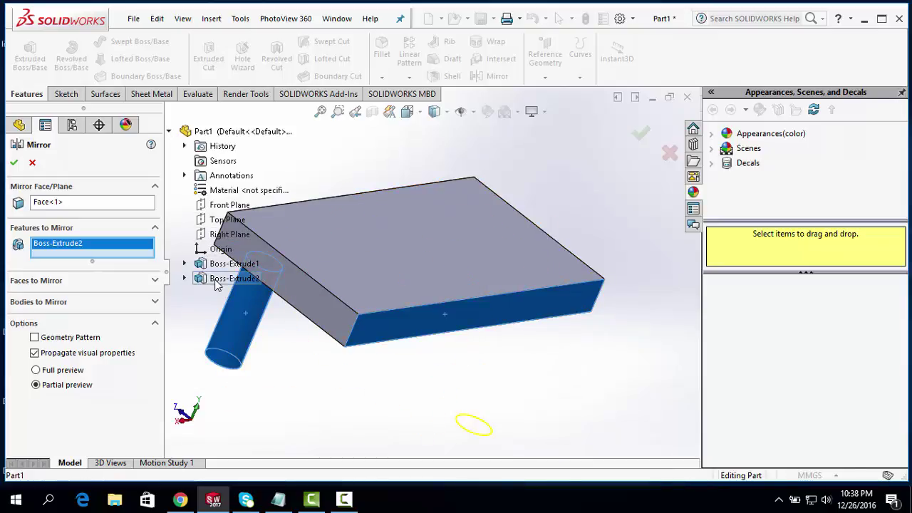
left_click(216, 265)
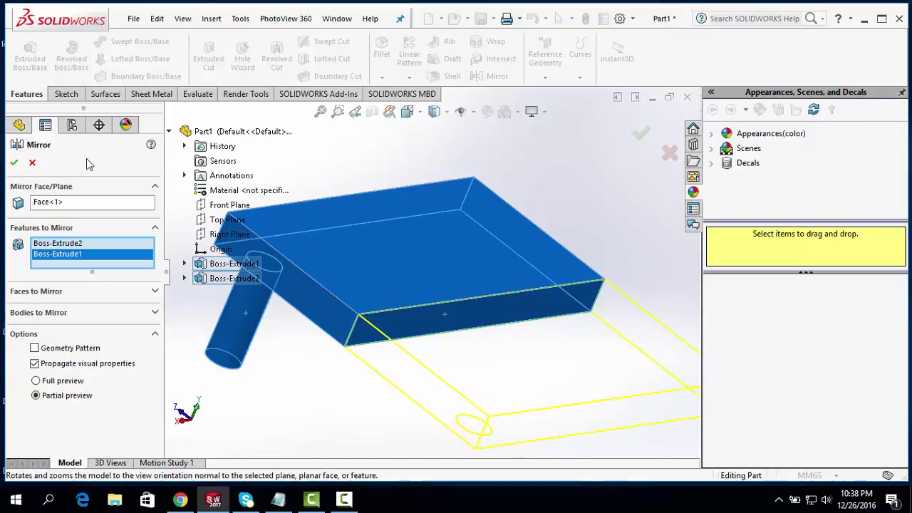
left_click(14, 164)
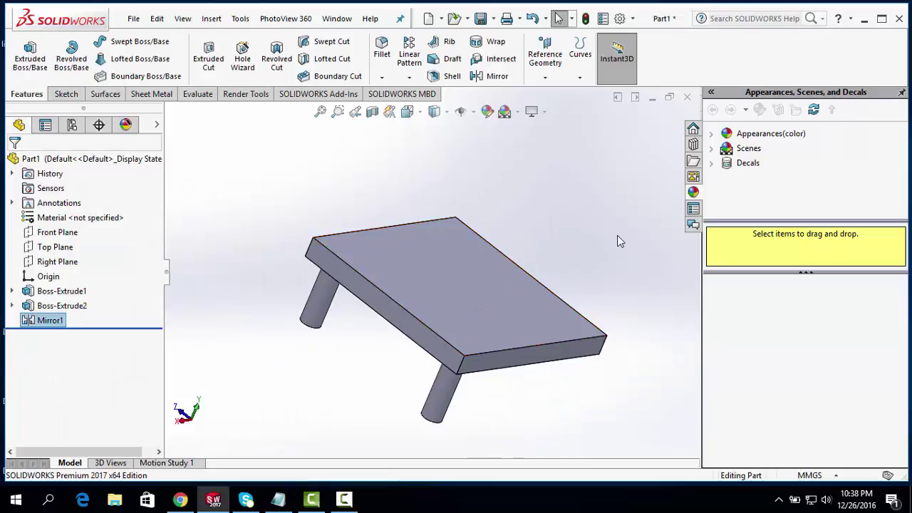
- Orbit to a more frontal view and start a second mirror with Mirror1 preselected
middle_click_drag(617, 235, 562, 220)
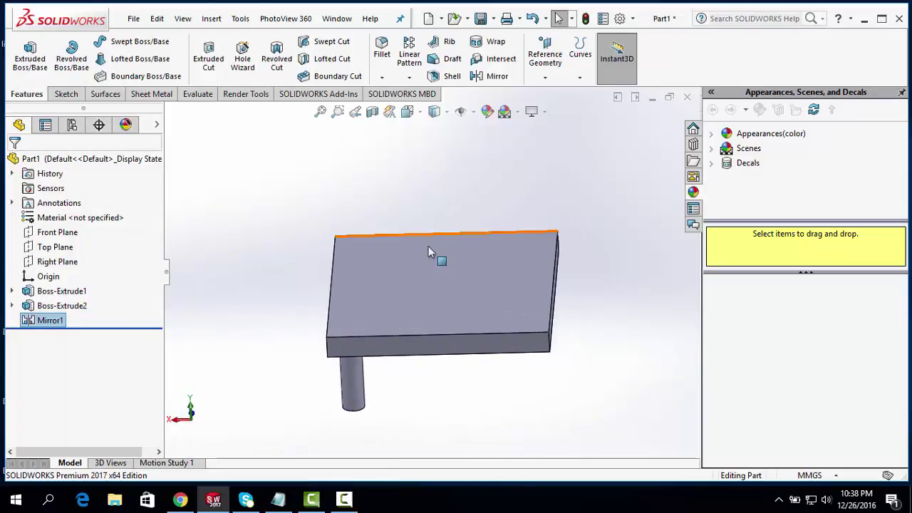
mouse_move(393, 199)
middle_mouse_down()
mouse_move(417, 171)
mouse_move(406, 177)
middle_mouse_up()
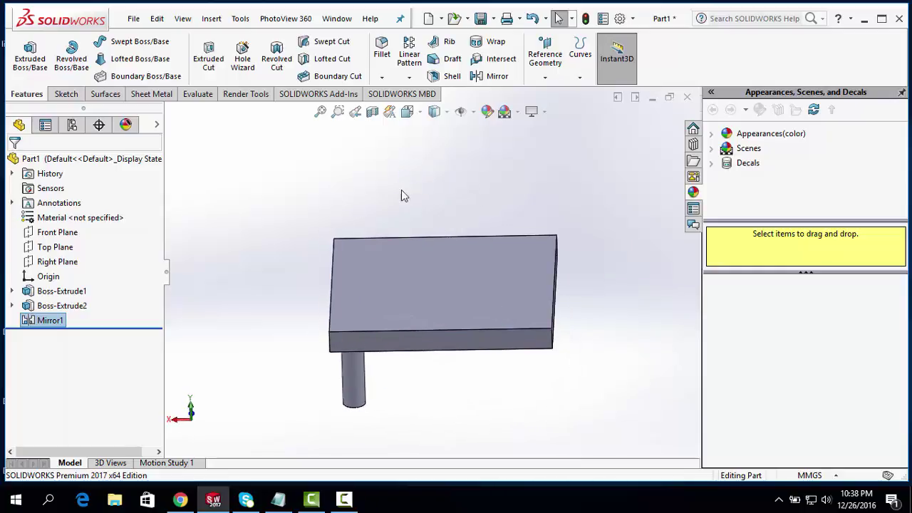
left_click(503, 80)
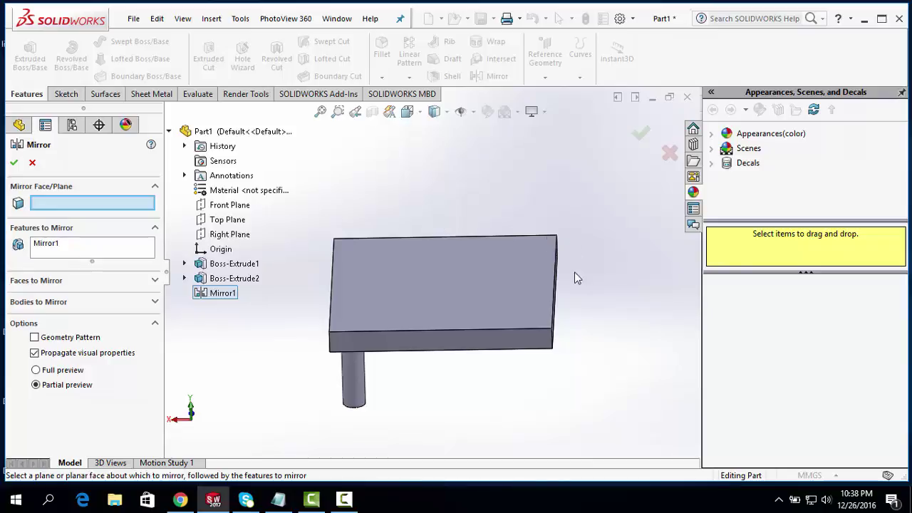
- Mirror Mirror1 across the slab's right end face, which fails with a 'Could not find face or plane' error
left_click(556, 299)
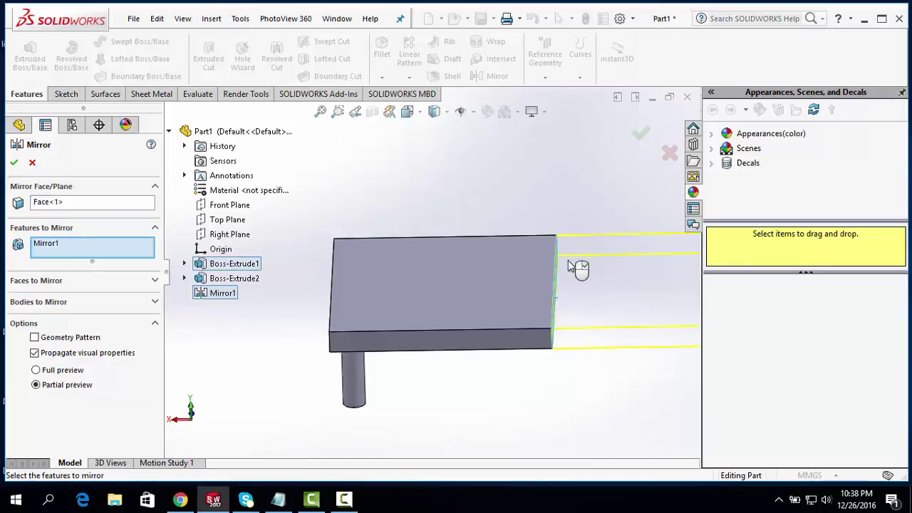
key("z")
key("z")
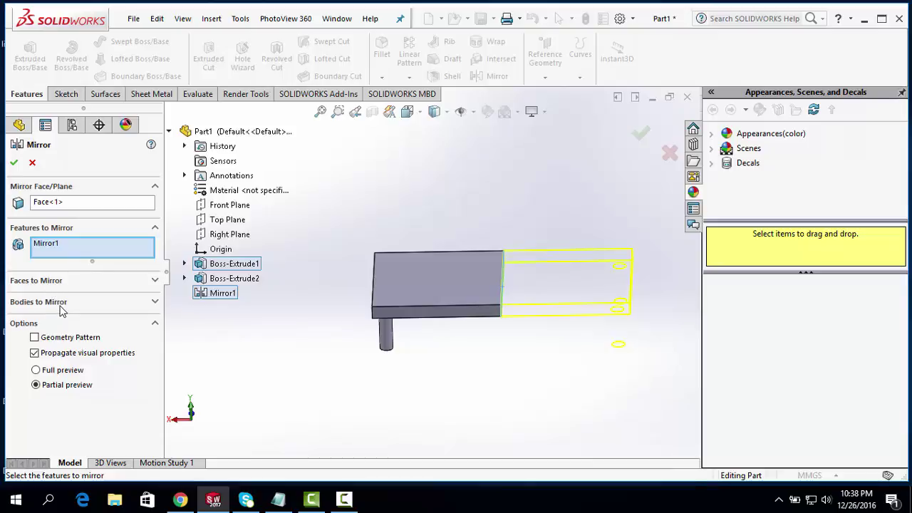
left_click(55, 245)
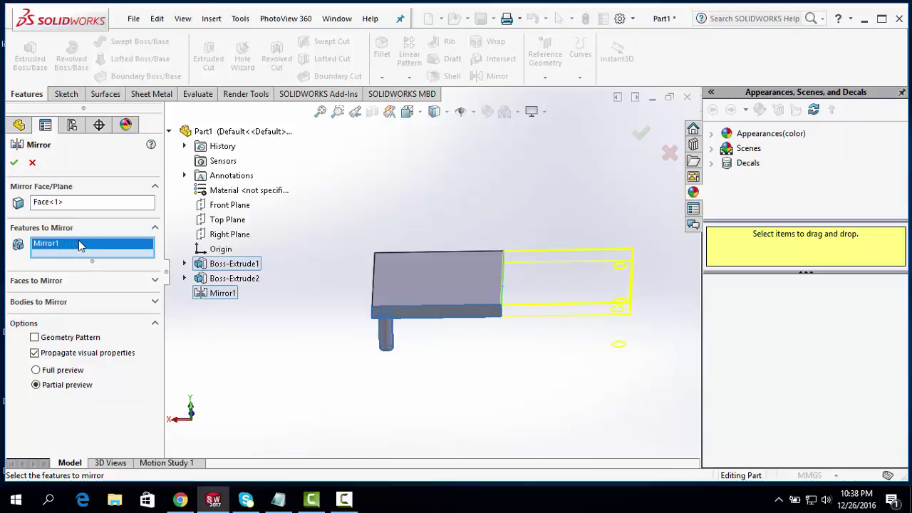
key("Delete")
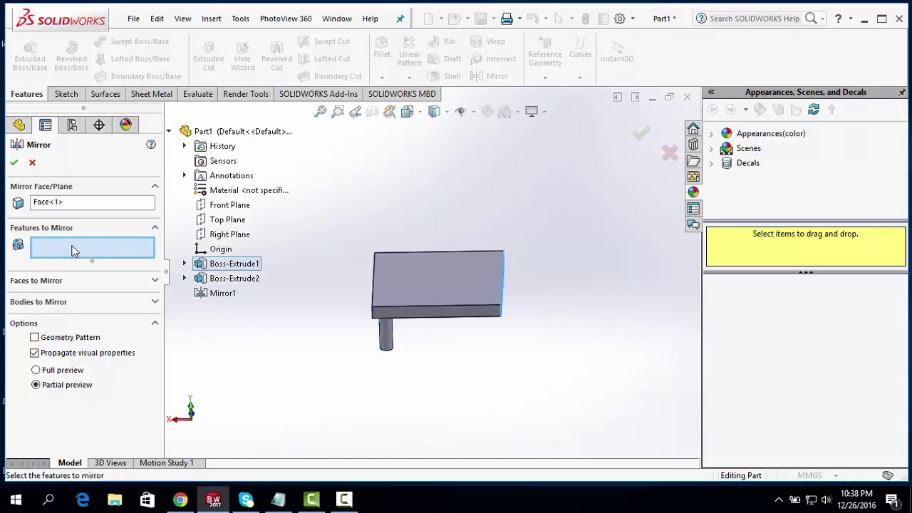
left_click(225, 294)
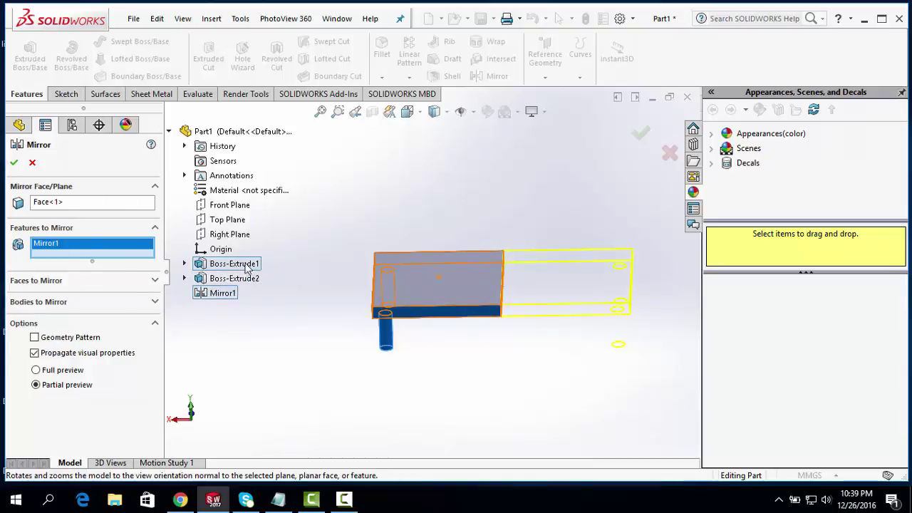
left_click(223, 297)
left_click(223, 298)
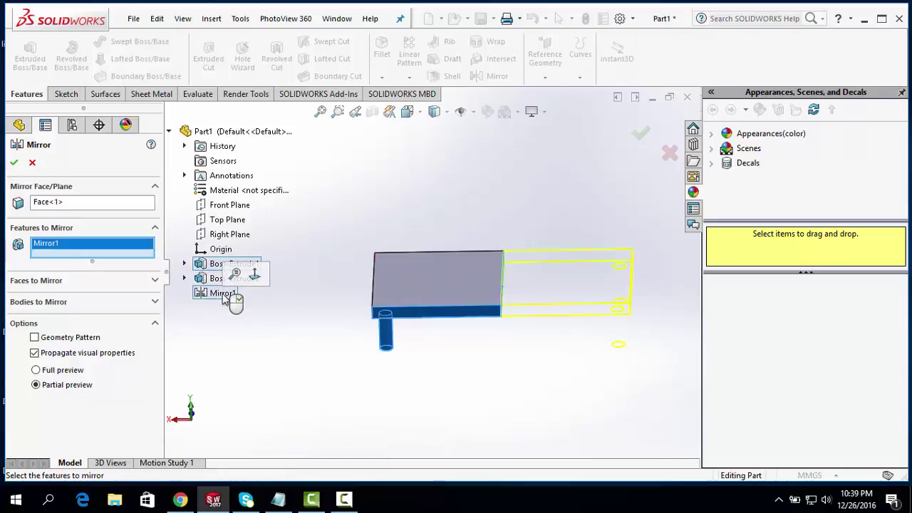
left_click(14, 163)
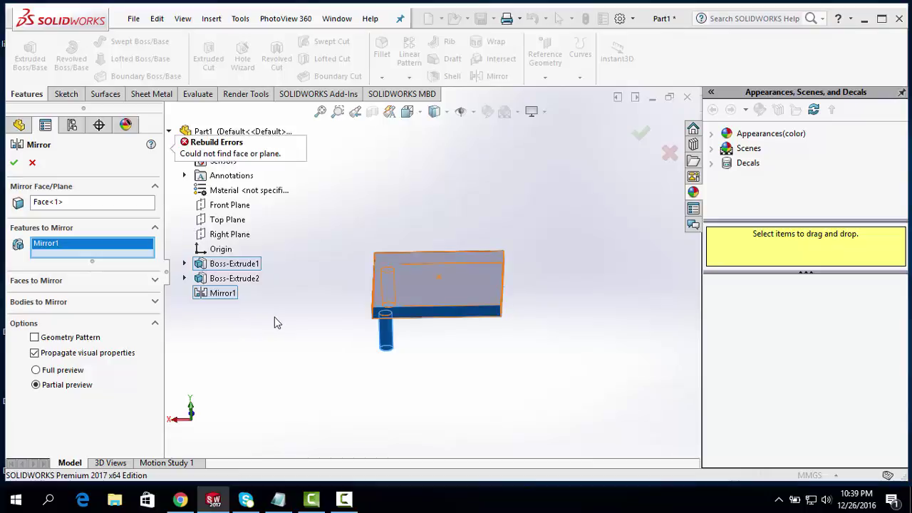
- Add Boss-Extrude1 and Boss-Extrude2 to Features to Mirror, retry OK, then clear the feature list
left_click(239, 265)
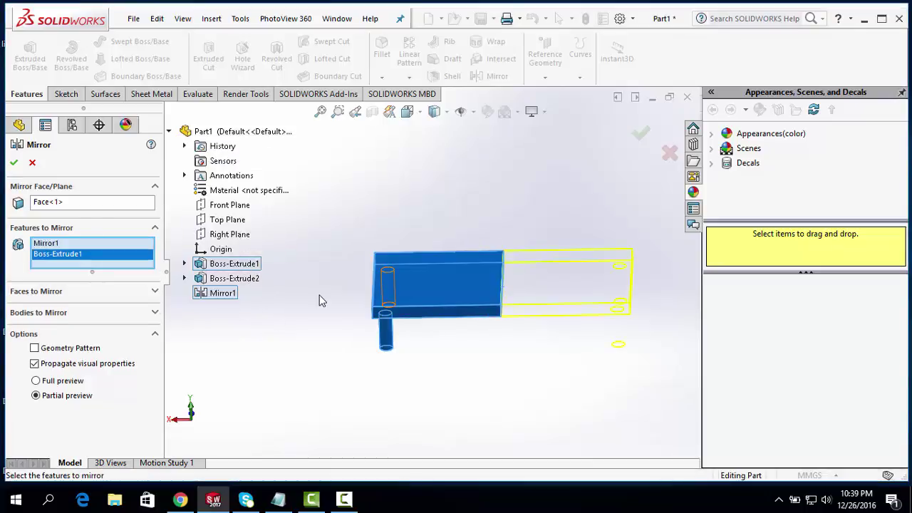
left_click(258, 280)
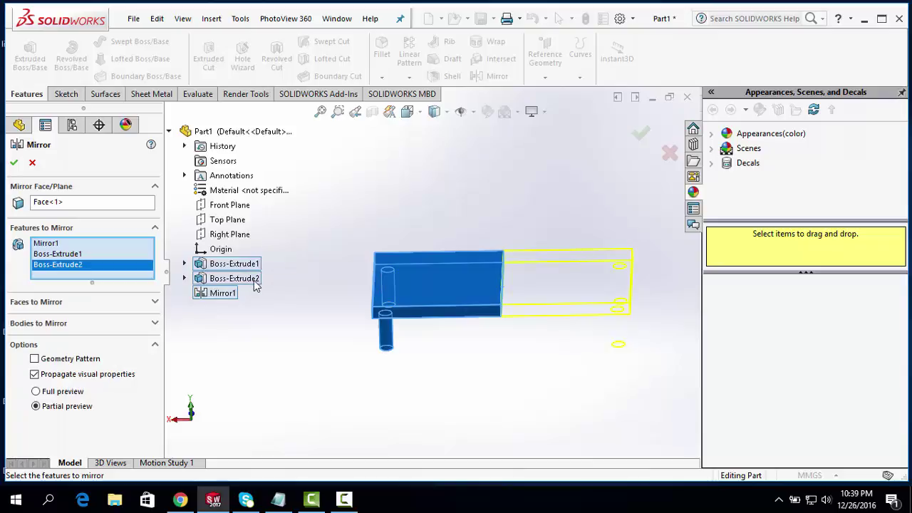
left_click(14, 162)
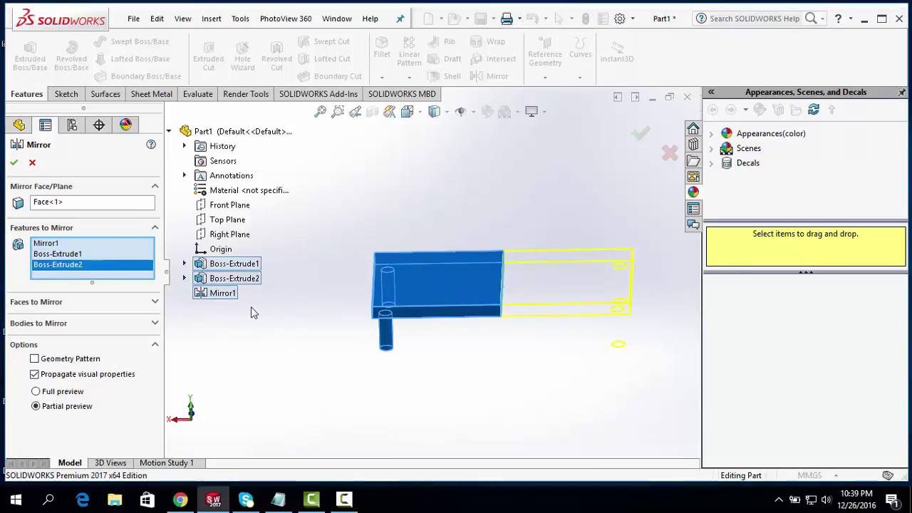
left_click(45, 243)
key("Delete")
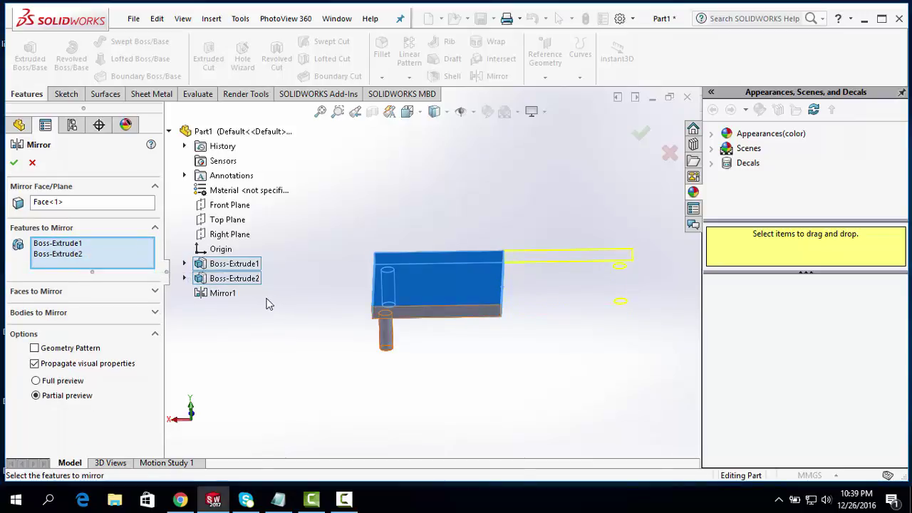
left_click(240, 279)
left_click(240, 269)
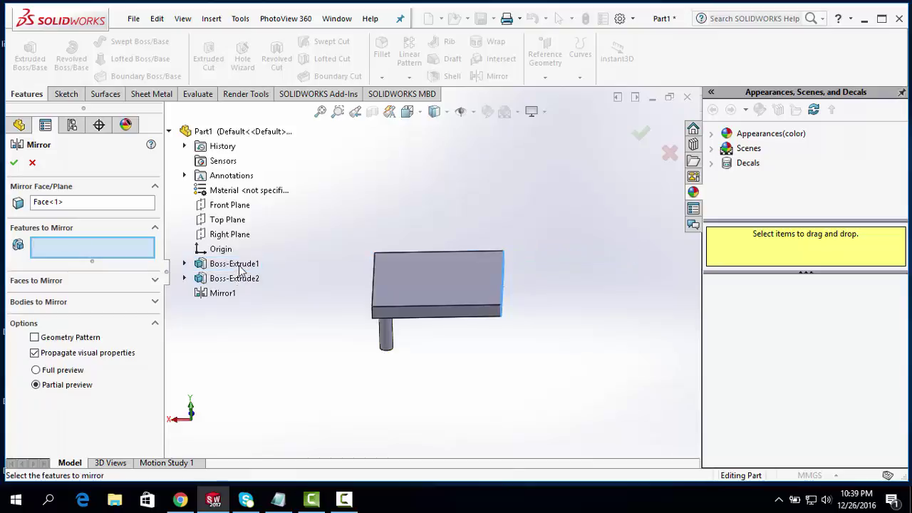
- Re-select Boss-Extrude1, Boss-Extrude2 and Mirror1, retry the mirror, then cancel it after the error
left_click(240, 270)
left_click(243, 278)
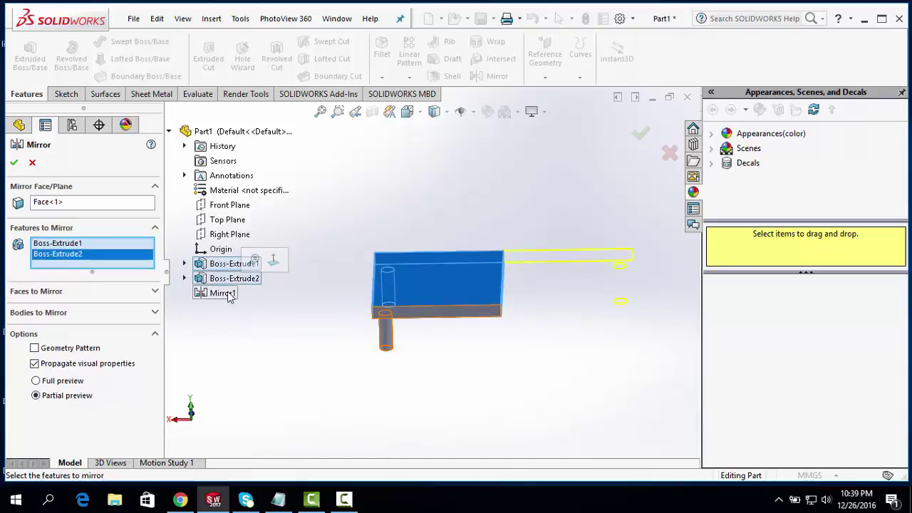
left_click(225, 295)
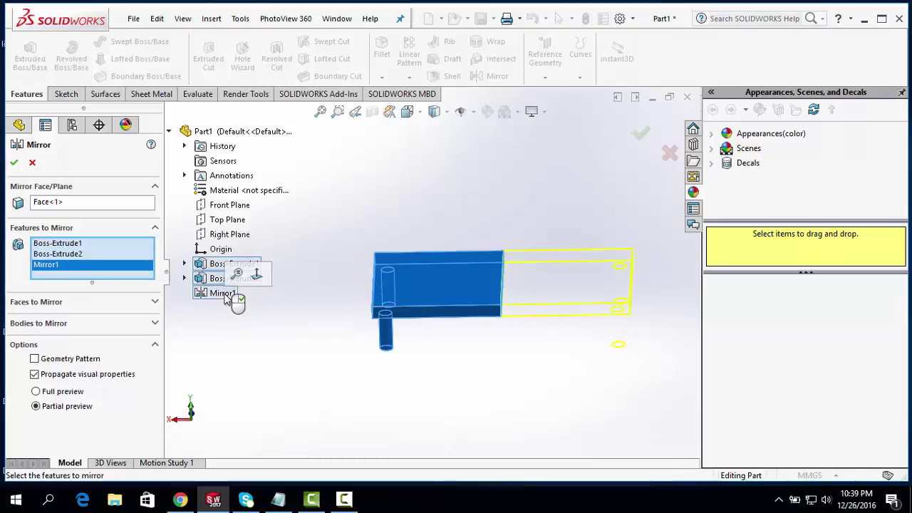
left_click(15, 163)
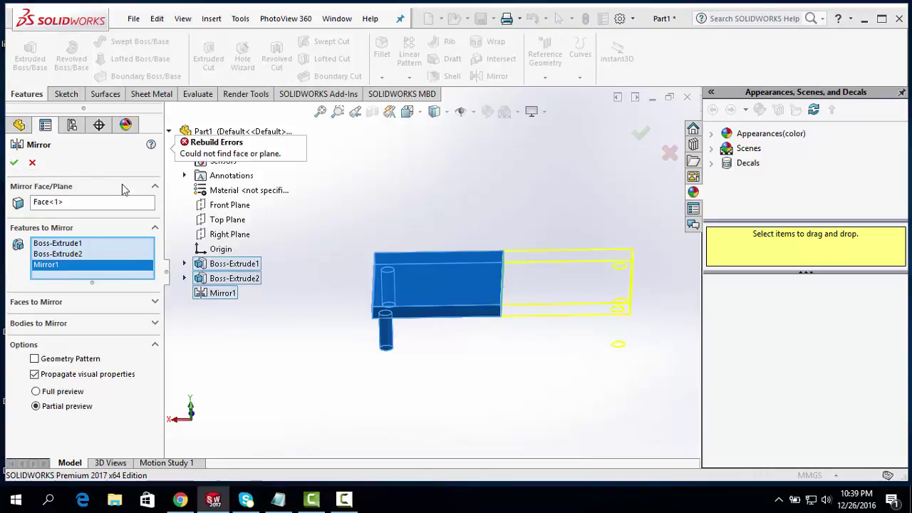
middle_click_drag(436, 353, 440, 375)
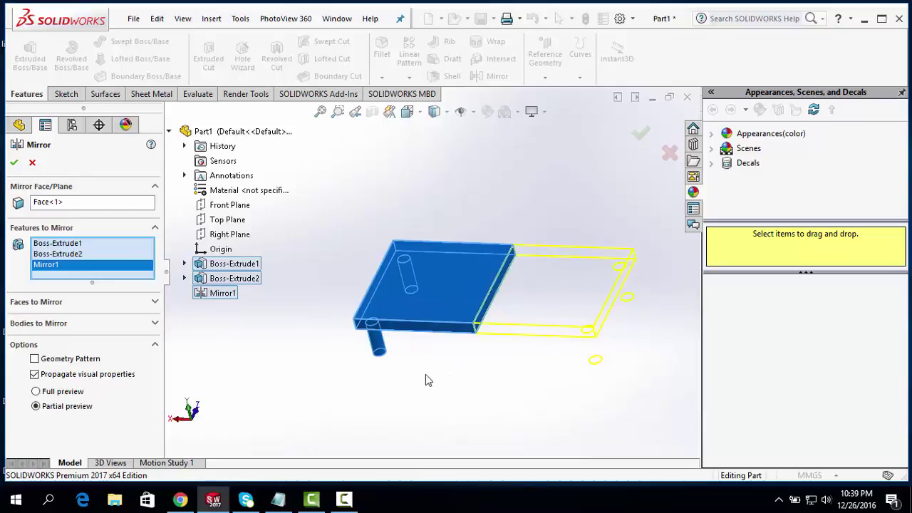
left_click(32, 162)
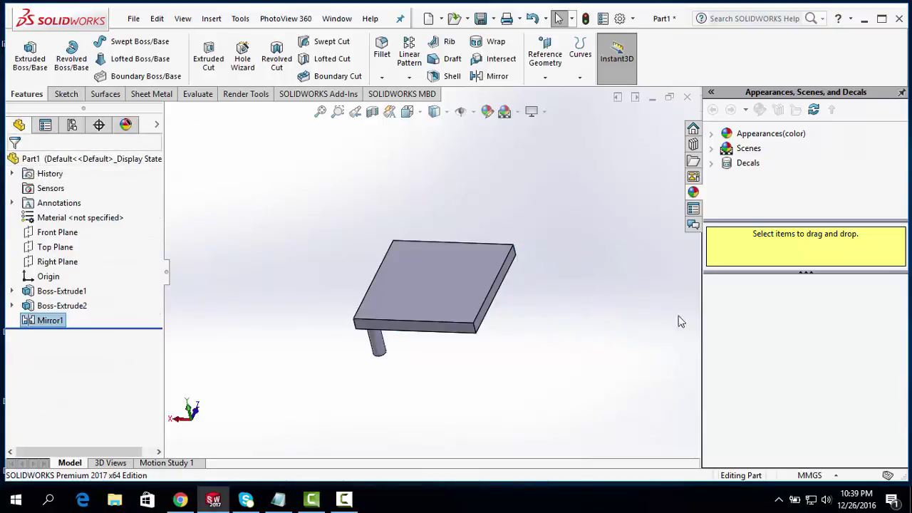
- Mirror the whole tabletop body across its right end face, creating Mirror12 with a second leg
left_click(344, 503)
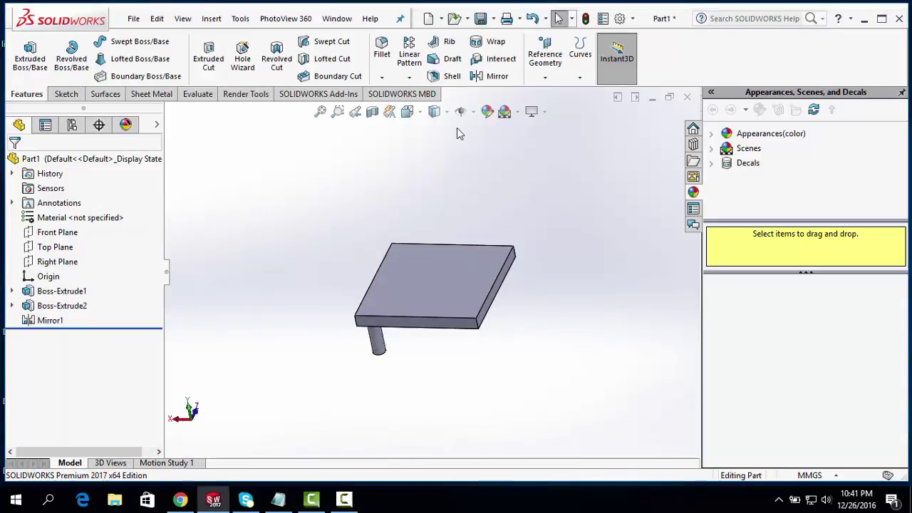
left_click(497, 77)
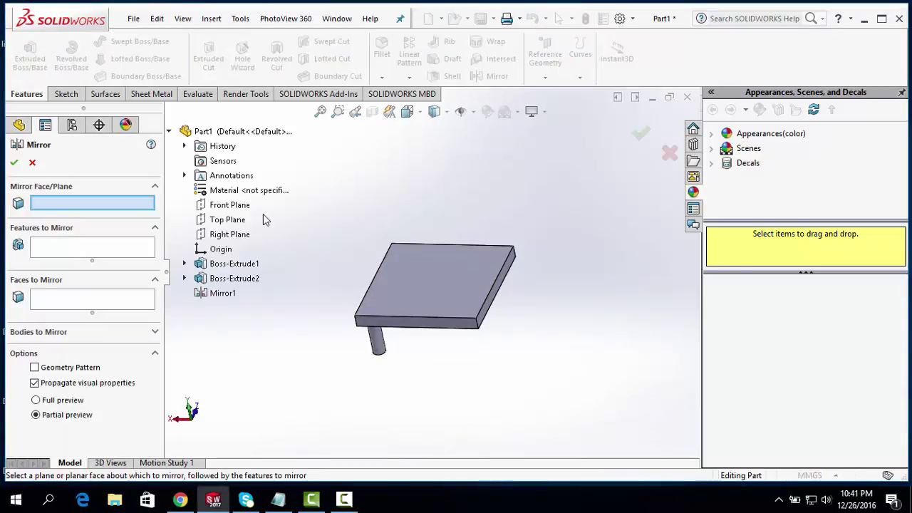
left_click(502, 285)
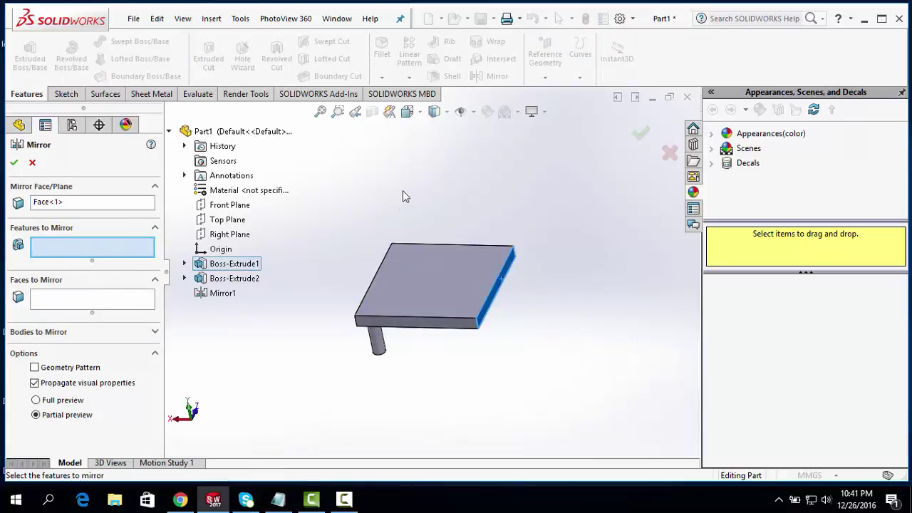
mouse_move(402, 191)
middle_mouse_down()
mouse_move(421, 187)
mouse_move(401, 193)
middle_mouse_up()
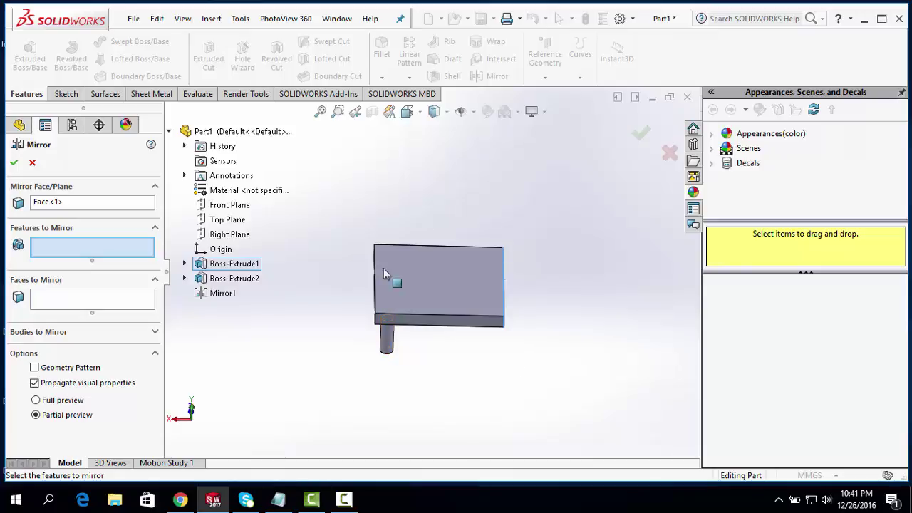
left_click(25, 336)
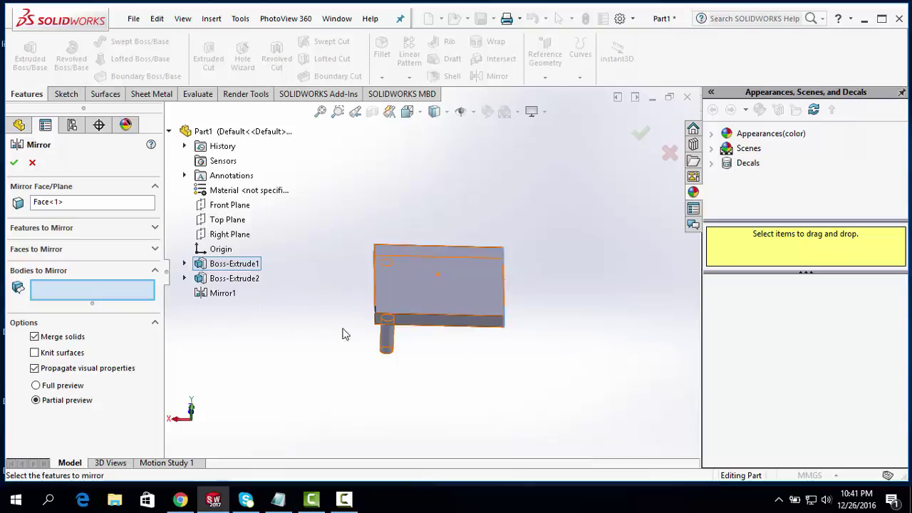
left_click(411, 301)
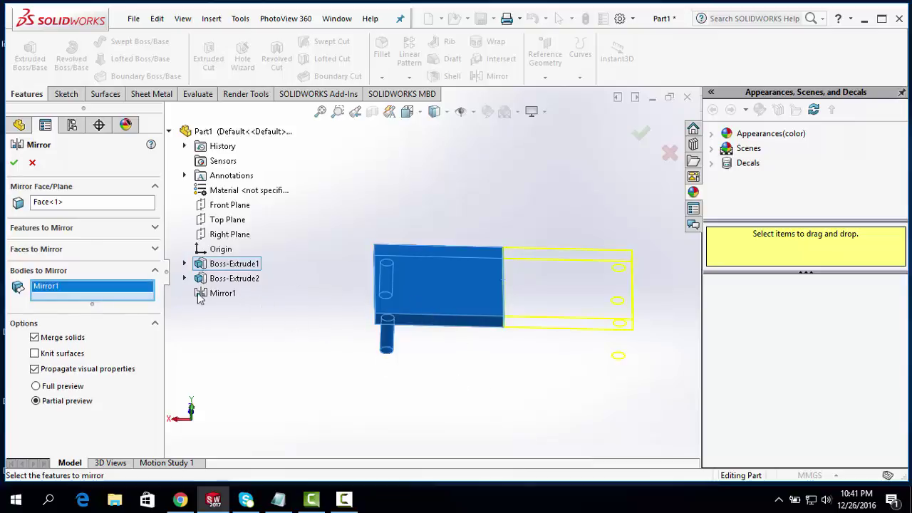
left_click(13, 163)
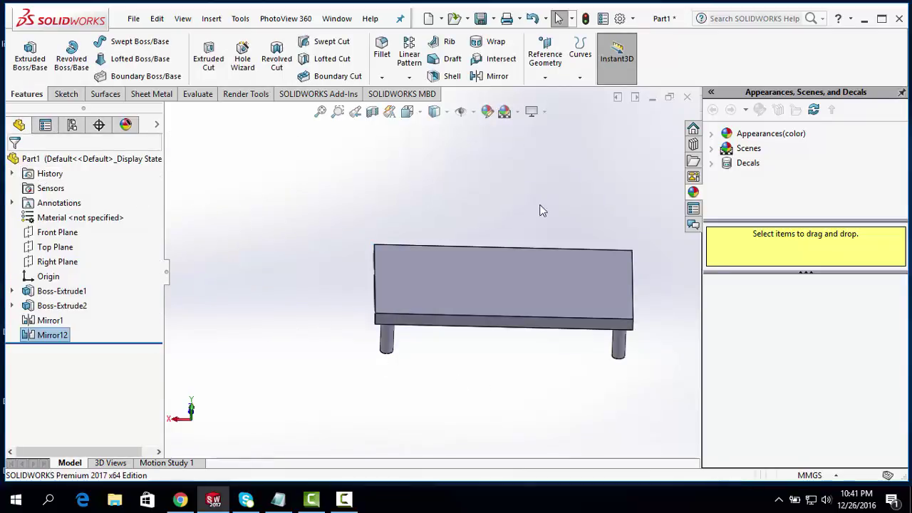
- Orbit the four-legged table into a 3D view and start a Fillet at the default 10.00 mm radius
mouse_move(541, 208)
middle_mouse_down()
mouse_move(501, 163)
mouse_move(415, 198)
mouse_move(403, 213)
mouse_move(472, 243)
mouse_move(513, 189)
mouse_move(537, 204)
mouse_move(552, 230)
mouse_move(551, 272)
mouse_move(525, 244)
mouse_move(503, 252)
mouse_move(515, 285)
middle_mouse_up()
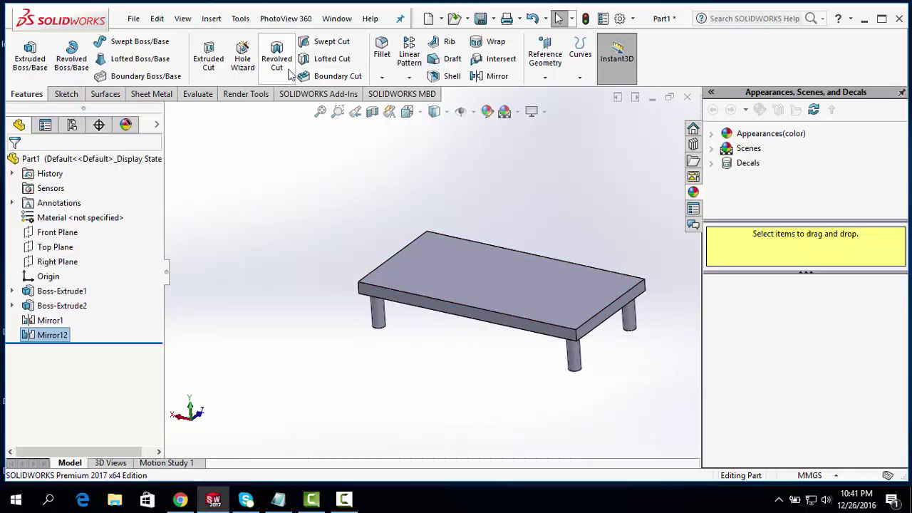
left_click(382, 49)
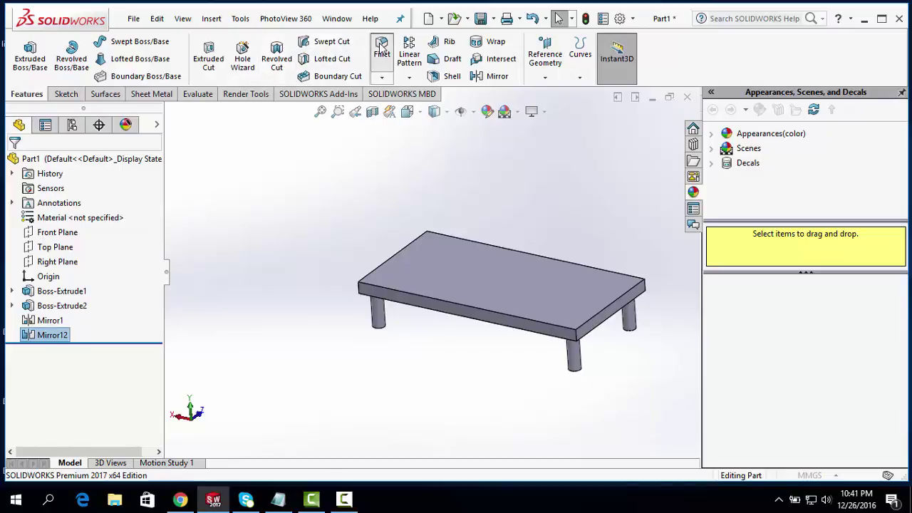
- Select the tabletop's four top edges (front, left, right and back) for the fillet
left_click(379, 292)
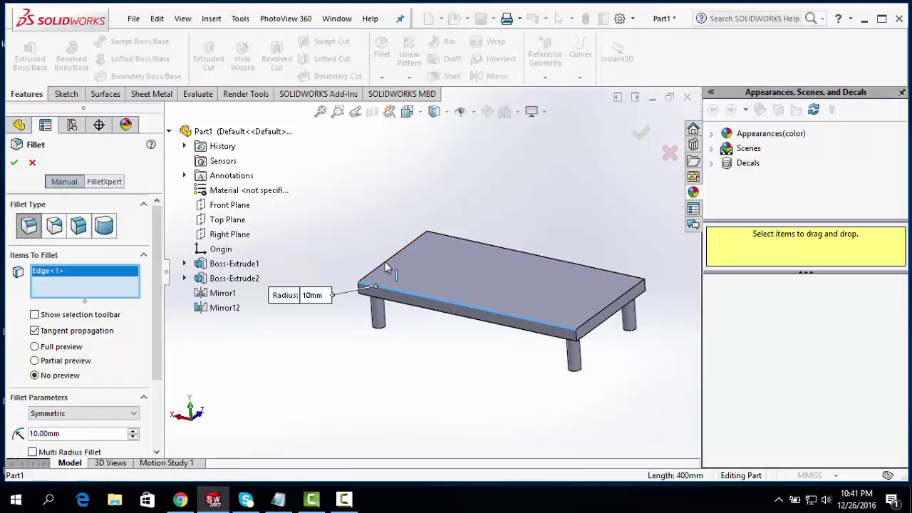
left_click(392, 259)
left_click(505, 251)
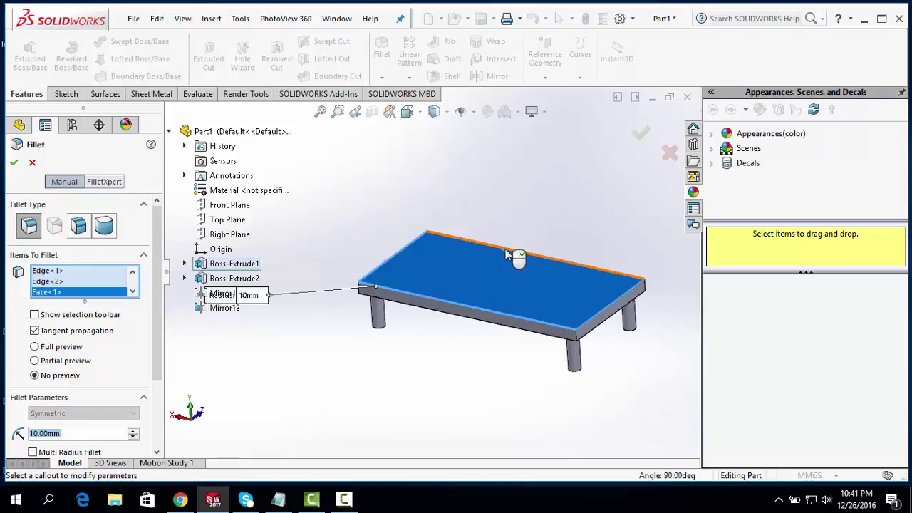
left_click(505, 249)
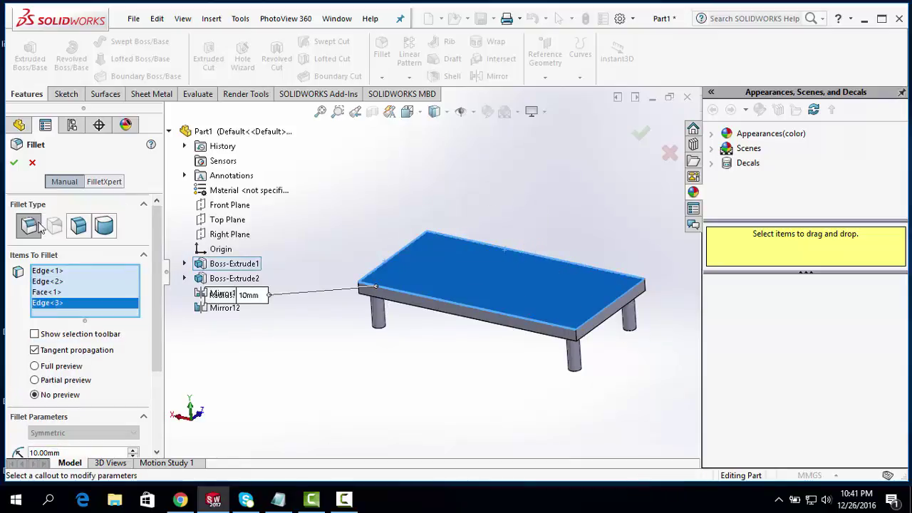
left_click(521, 274)
left_click(537, 255)
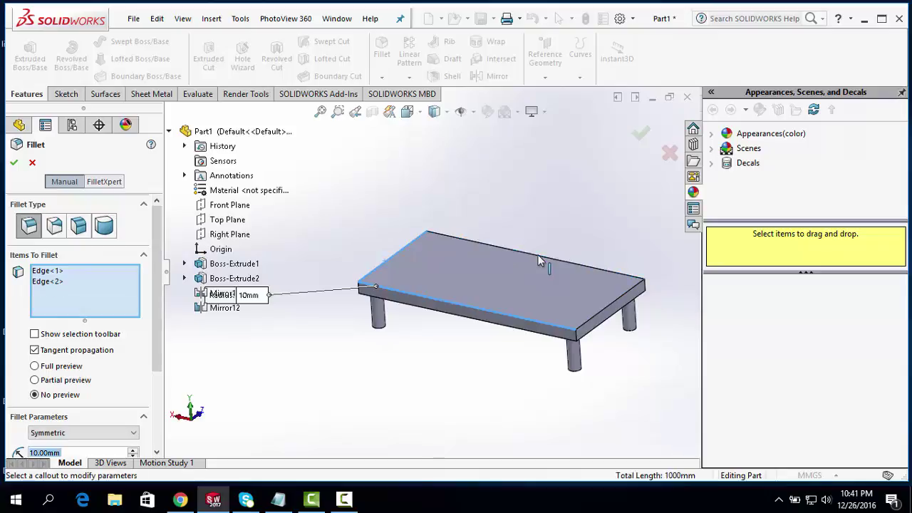
left_click(611, 310)
middle_click_drag(576, 224, 561, 269)
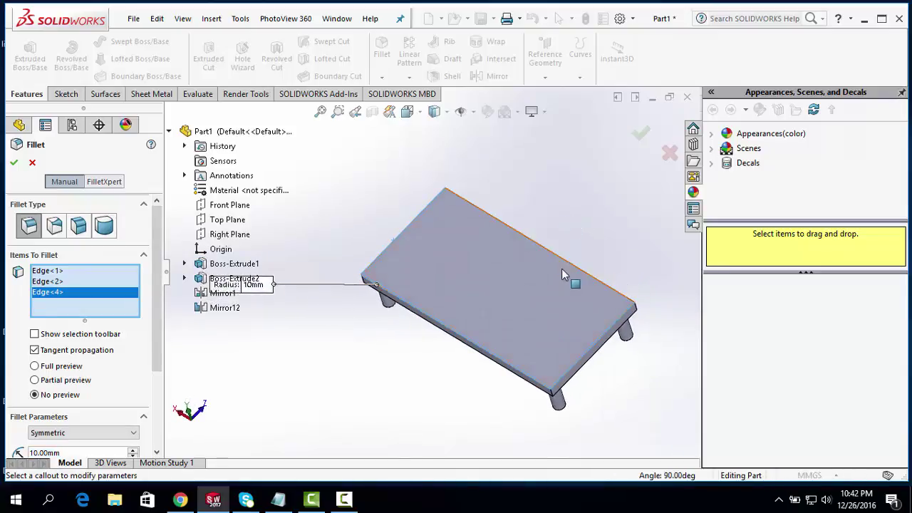
left_click(564, 260)
middle_click_drag(599, 235, 607, 221)
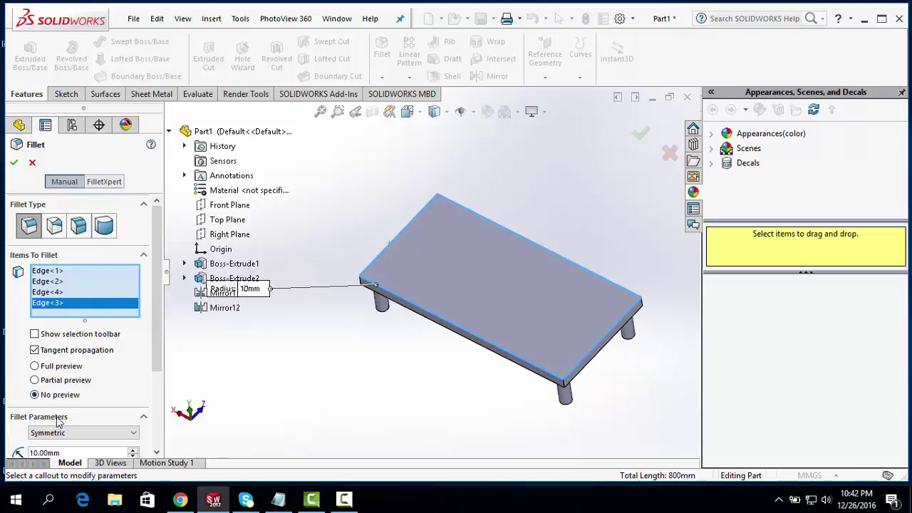
- Change the fillet radius from 10.00 mm to 5 mm
left_click(68, 454)
double_click(68, 453)
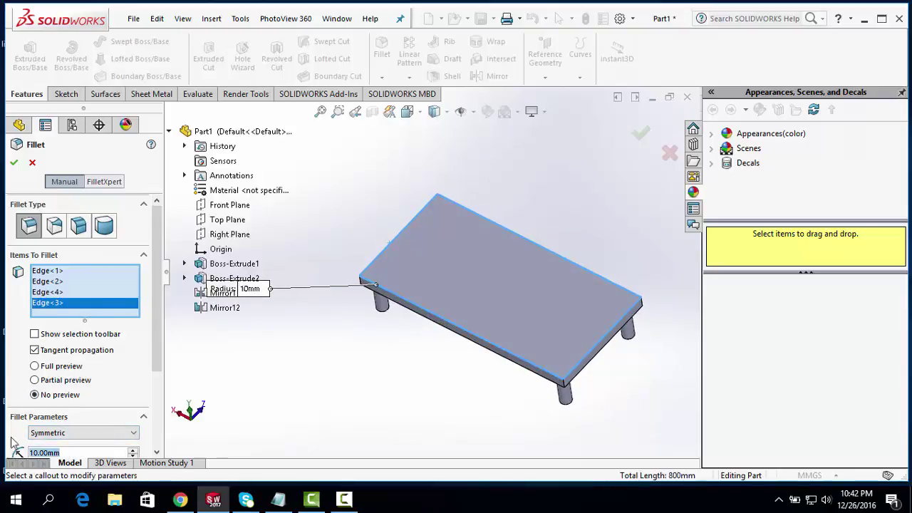
type("5")
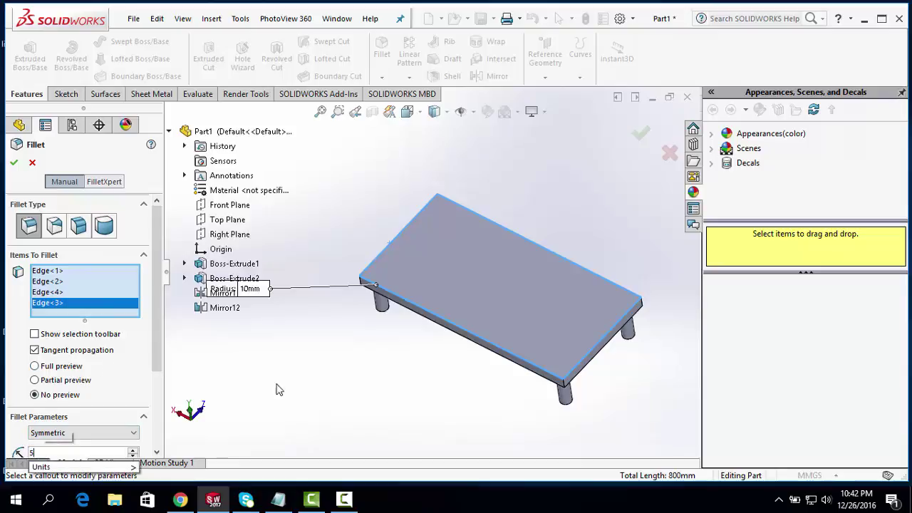
key("Return")
- Apply the 5 mm fillet as Fillet1, then open Edit Appearance for the part
left_click(13, 162)
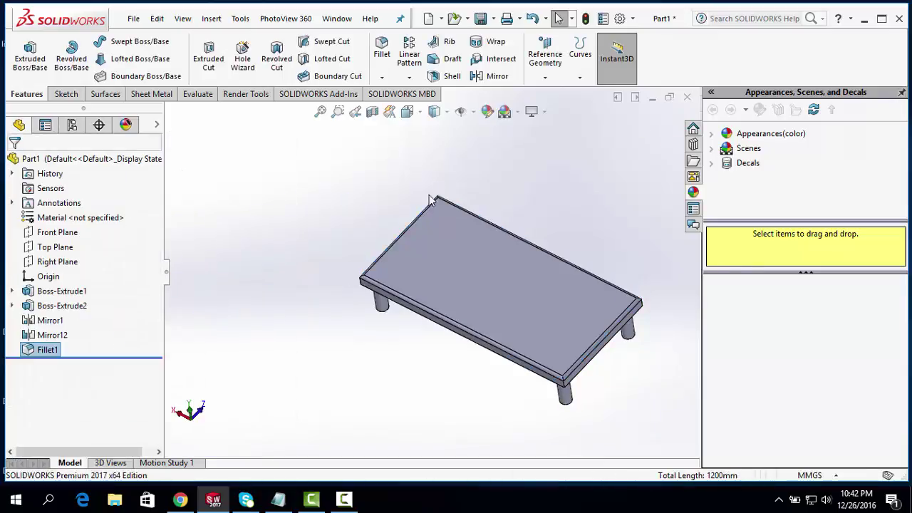
mouse_move(573, 212)
middle_mouse_down()
mouse_move(591, 181)
mouse_move(585, 168)
mouse_move(601, 185)
mouse_move(590, 171)
middle_mouse_up()
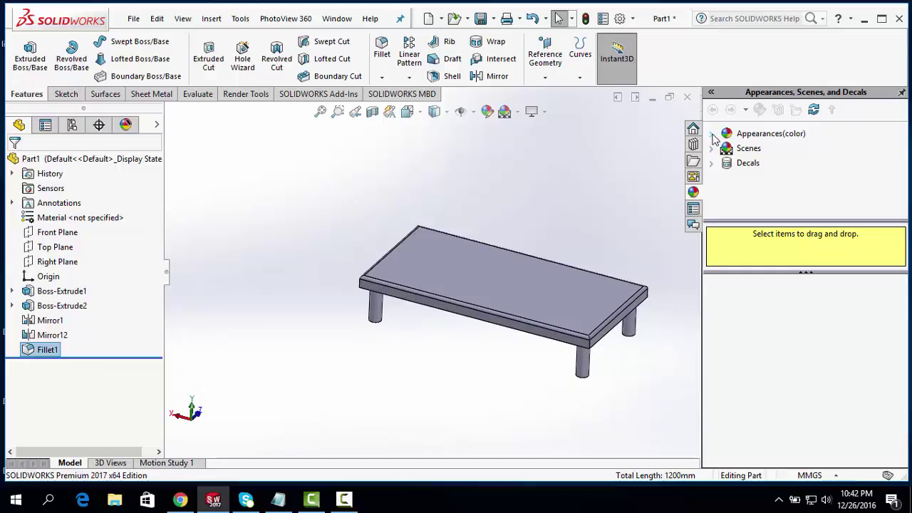
left_click(489, 113)
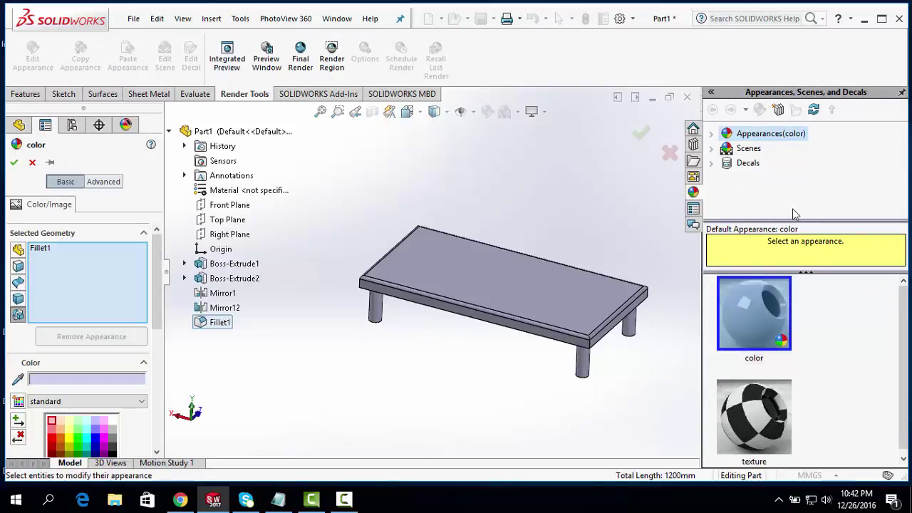
- Expand the Appearances (color) library and browse the Metal swatches
left_click(710, 134)
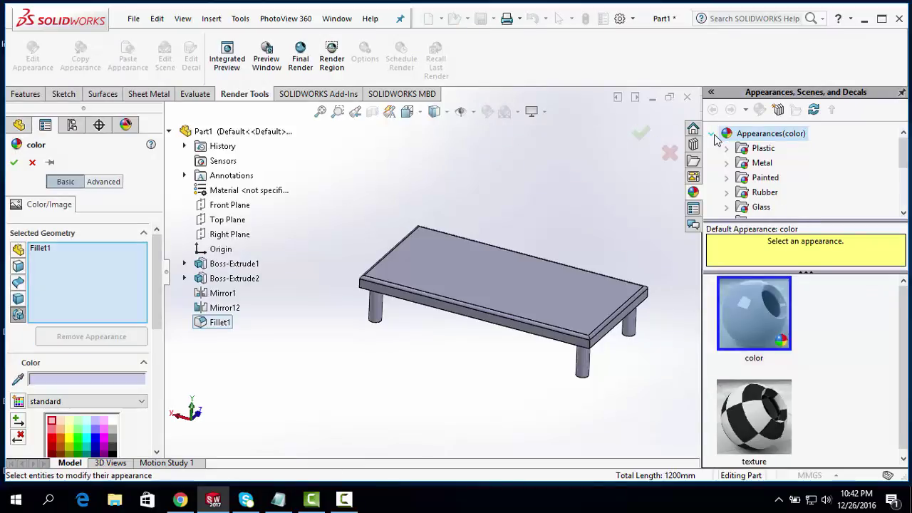
left_click(759, 165)
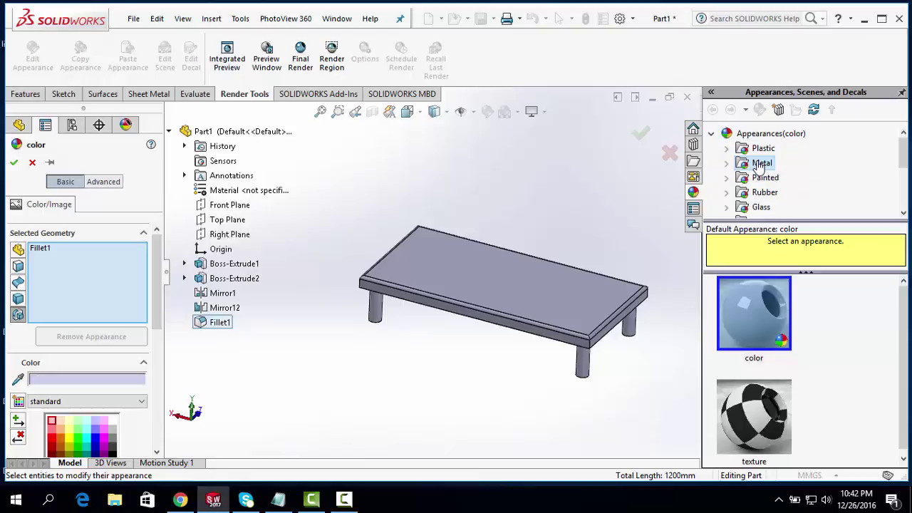
scroll(822, 187, "down", 1)
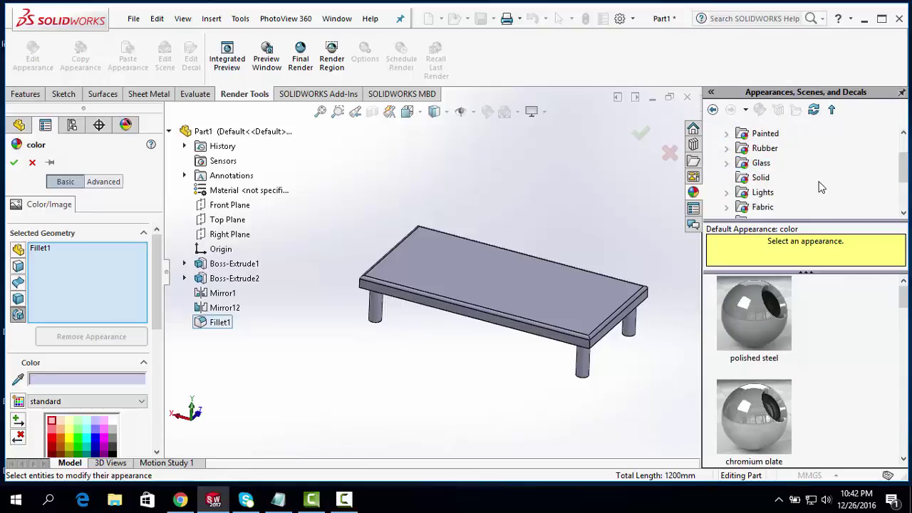
scroll(820, 186, "down", 1)
scroll(819, 186, "down", 1)
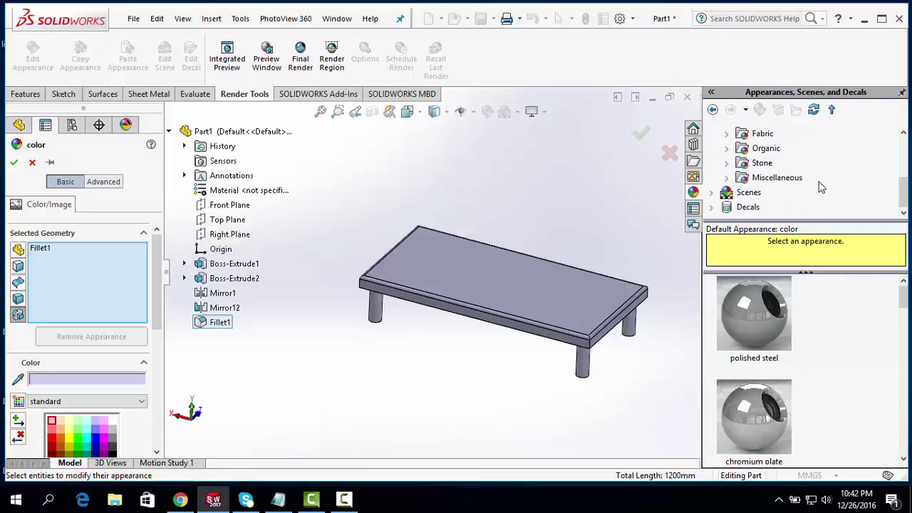
scroll(821, 187, "up", 1)
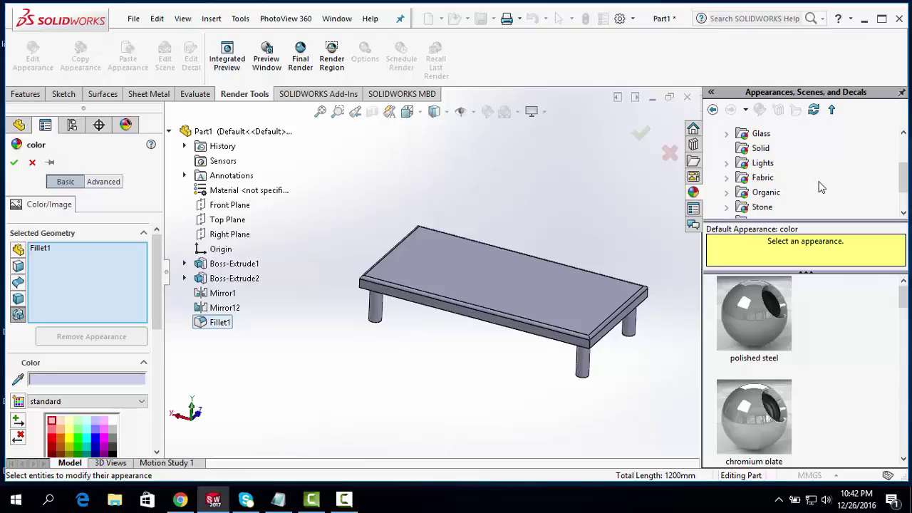
scroll(821, 187, "up", 1)
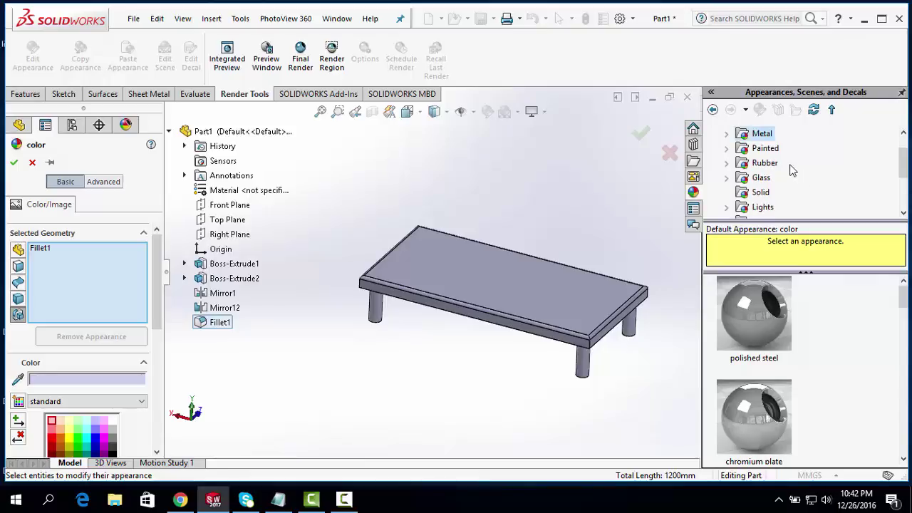
scroll(792, 171, "up", 1)
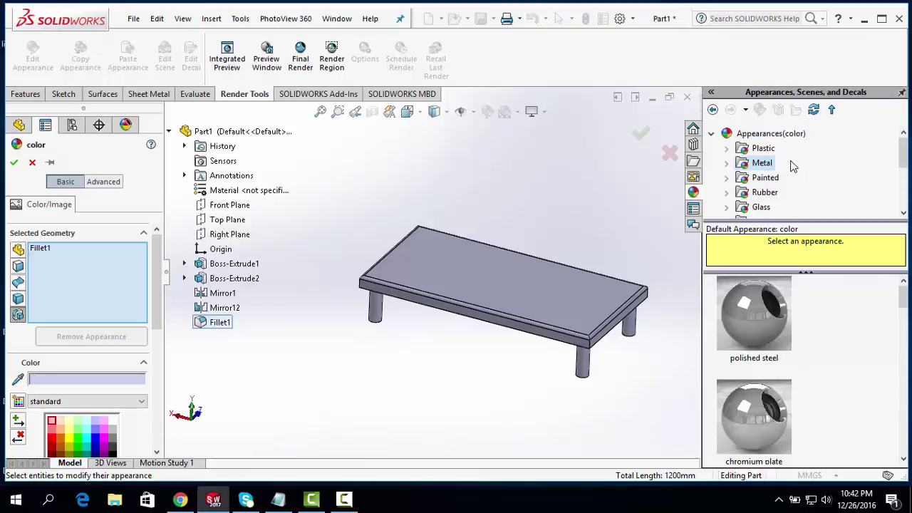
scroll(792, 166, "down", 1)
scroll(789, 163, "up", 1)
- Open the Plastic > High Gloss swatches in the appearance library
left_click(757, 154)
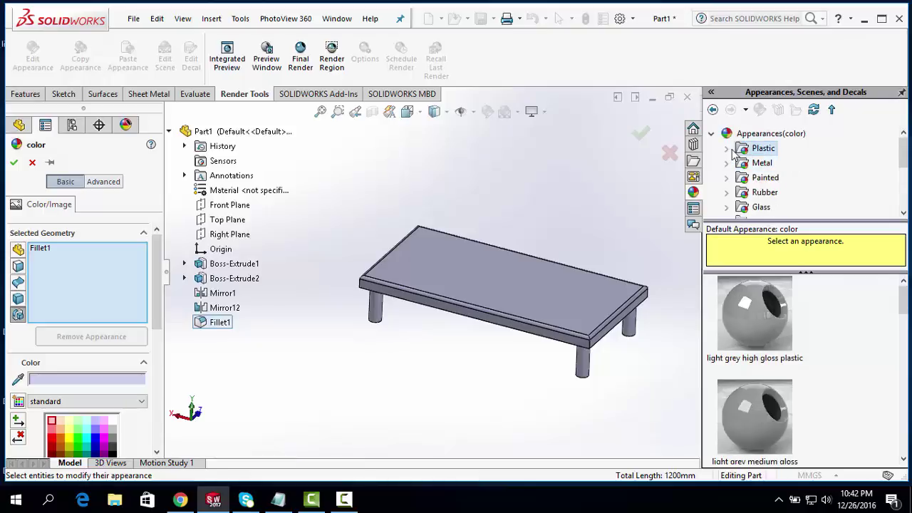
left_click(726, 148)
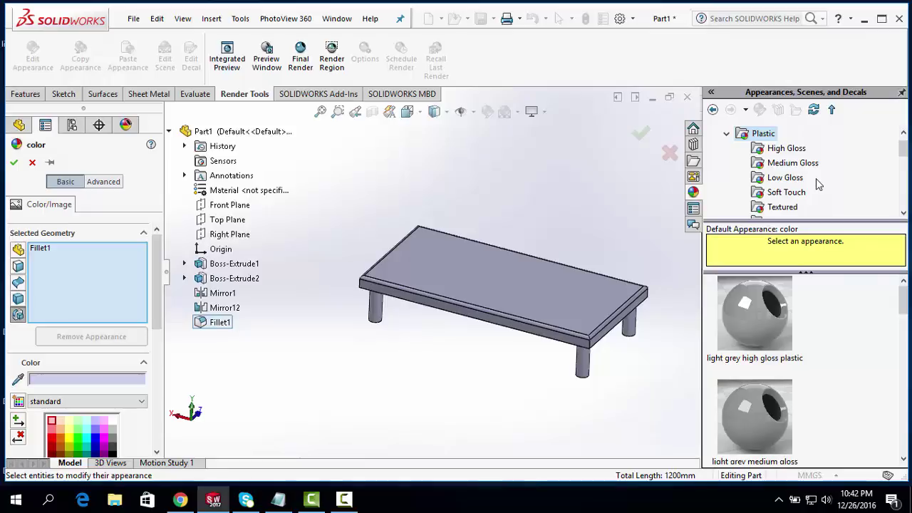
scroll(818, 184, "down", 1)
scroll(818, 185, "up", 1)
left_click(792, 163)
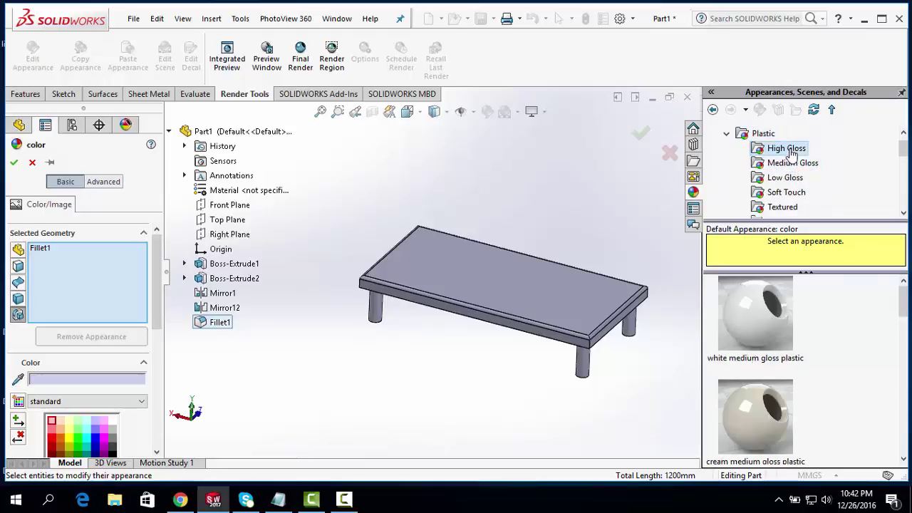
mouse_move(754, 313)
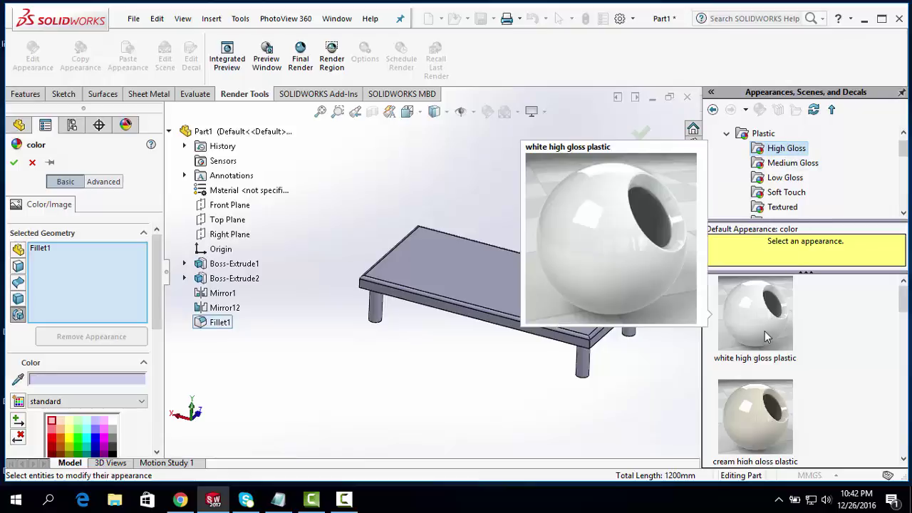
- Apply white high gloss plastic to Mirror12, Mirror1, Boss-Extrude2 and Boss-Extrude1, and confirm
left_click(762, 324)
left_click_drag(758, 324, 545, 306)
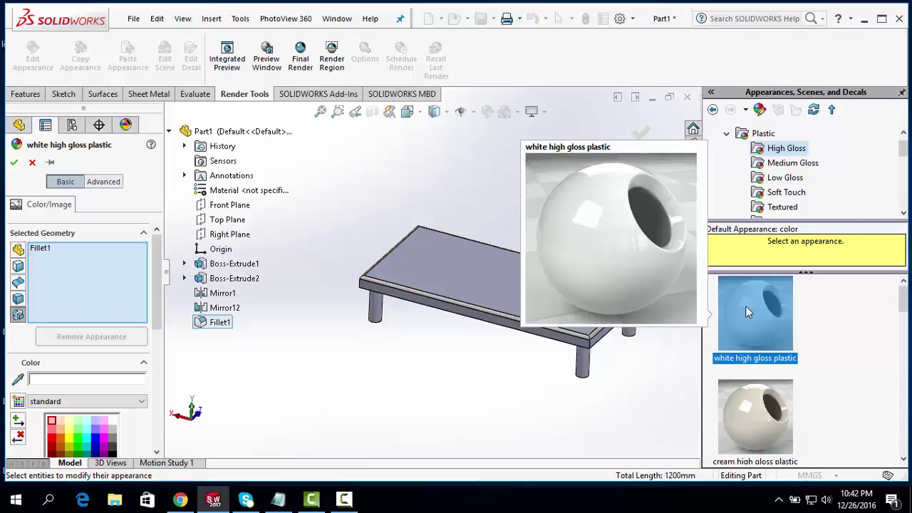
left_click(224, 307)
left_click_drag(747, 343, 631, 349)
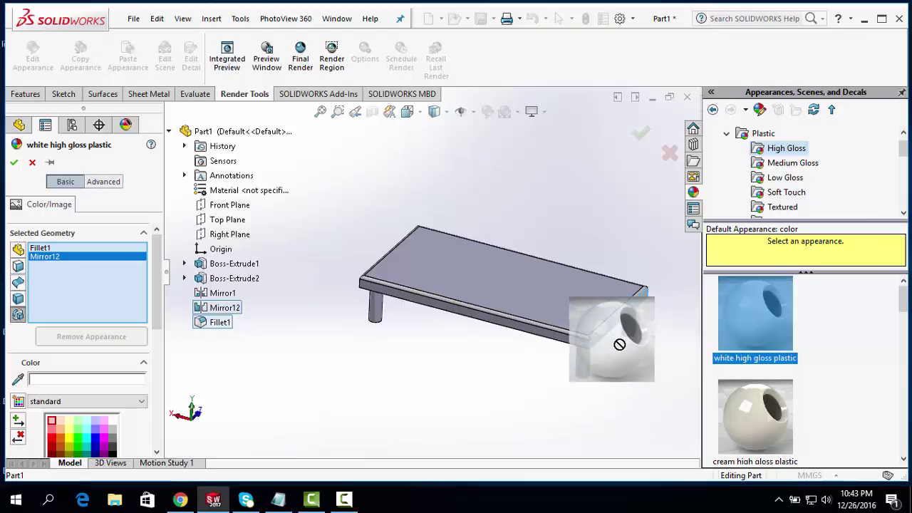
left_click(220, 295)
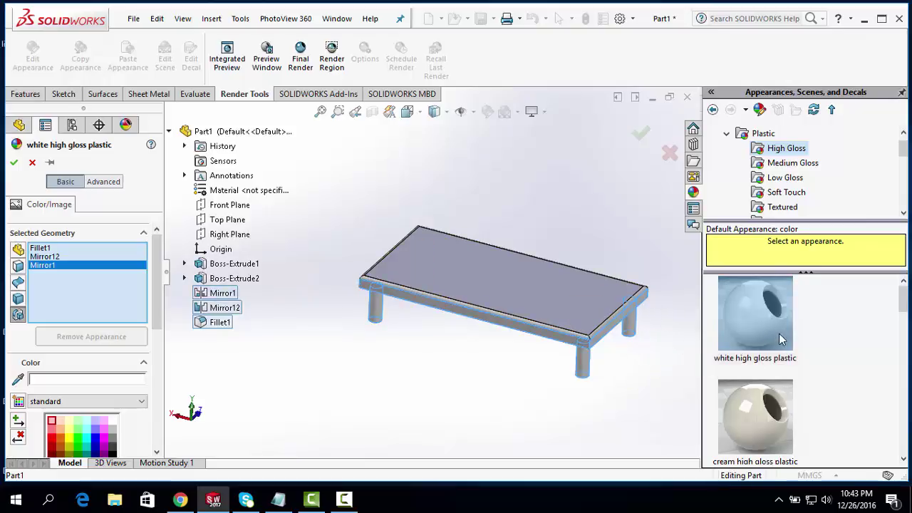
left_click_drag(776, 335, 476, 301)
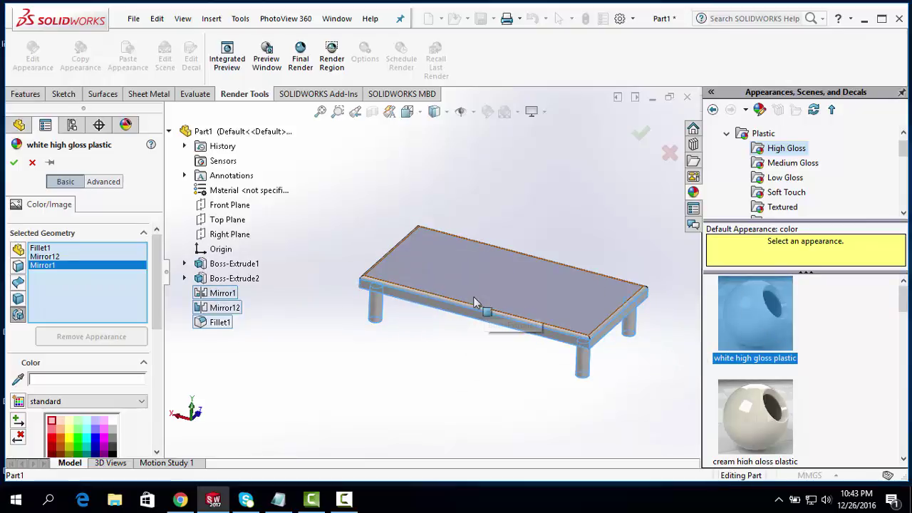
left_click(248, 280)
left_click_drag(755, 314, 540, 285)
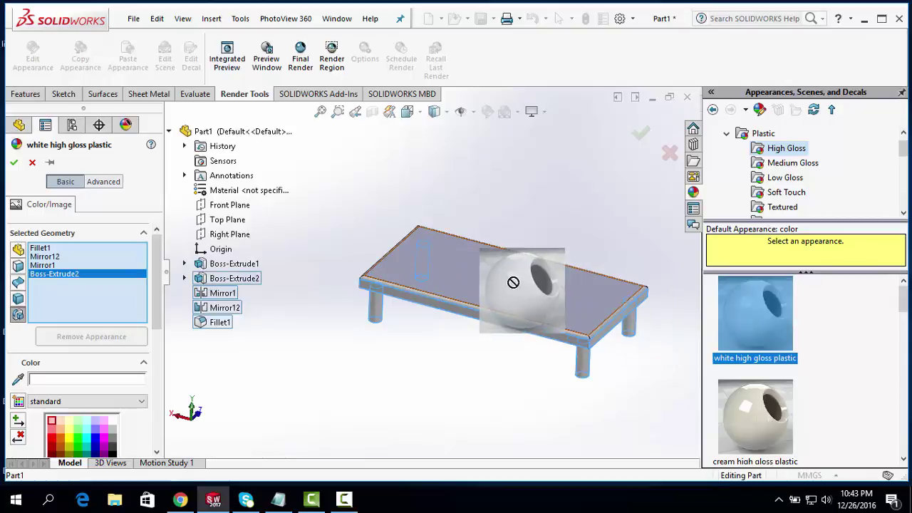
left_click(541, 284)
left_click_drag(750, 316, 539, 294)
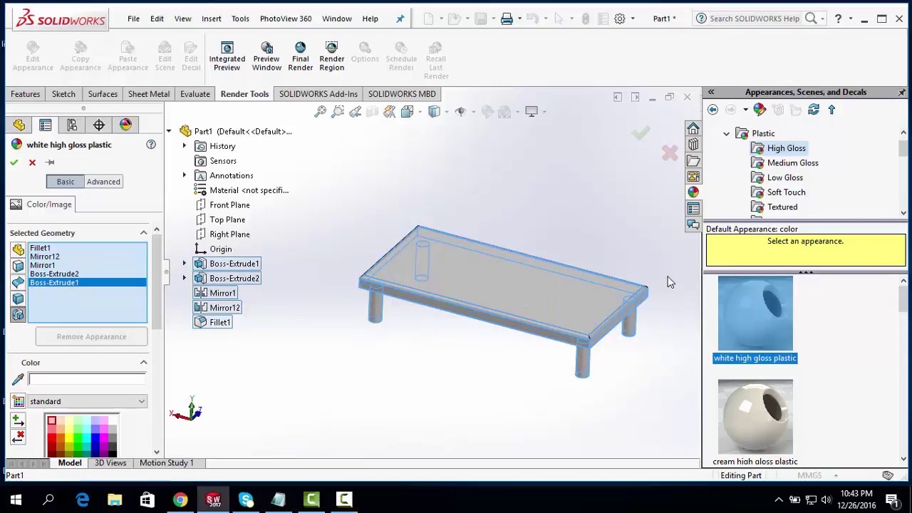
left_click(14, 162)
middle_click_drag(617, 217, 638, 187)
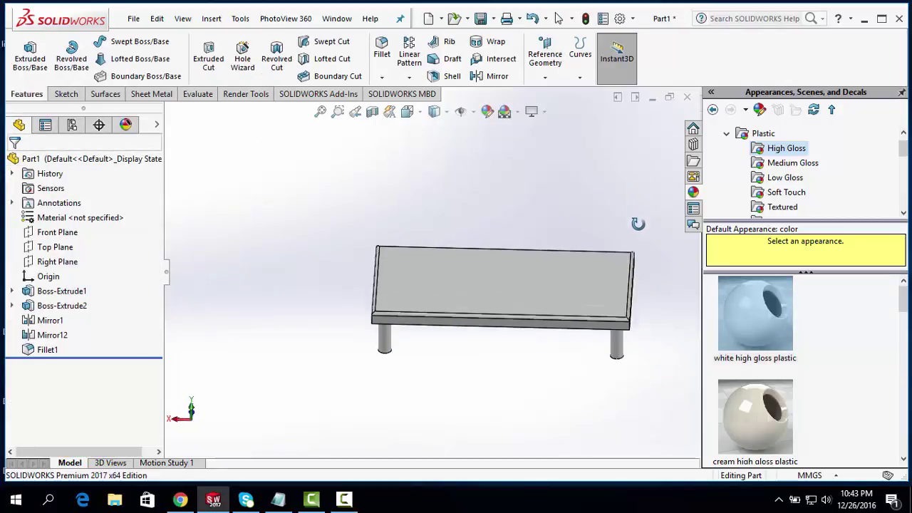
middle_click_drag(638, 187, 630, 215)
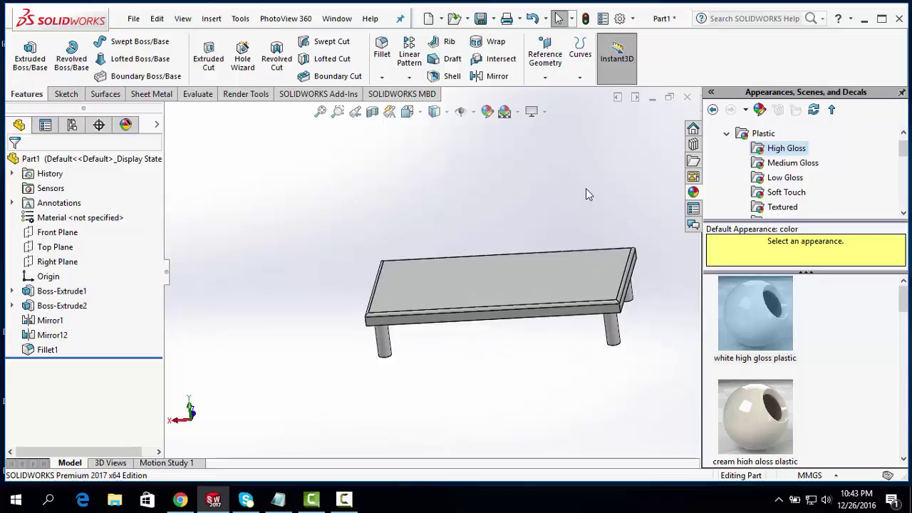
middle_click_drag(586, 188, 589, 186, "ctrl")
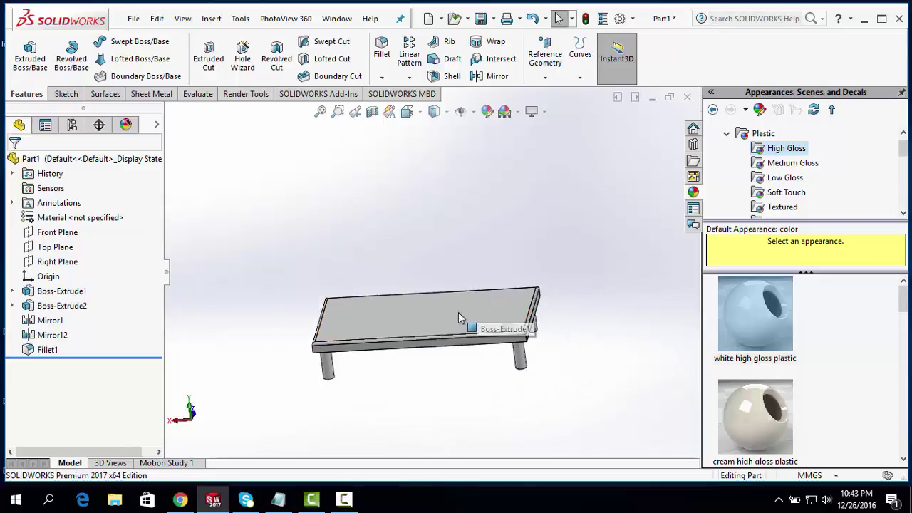
mouse_move(570, 332)
middle_mouse_down()
mouse_move(606, 333)
mouse_move(596, 287)
middle_mouse_up()
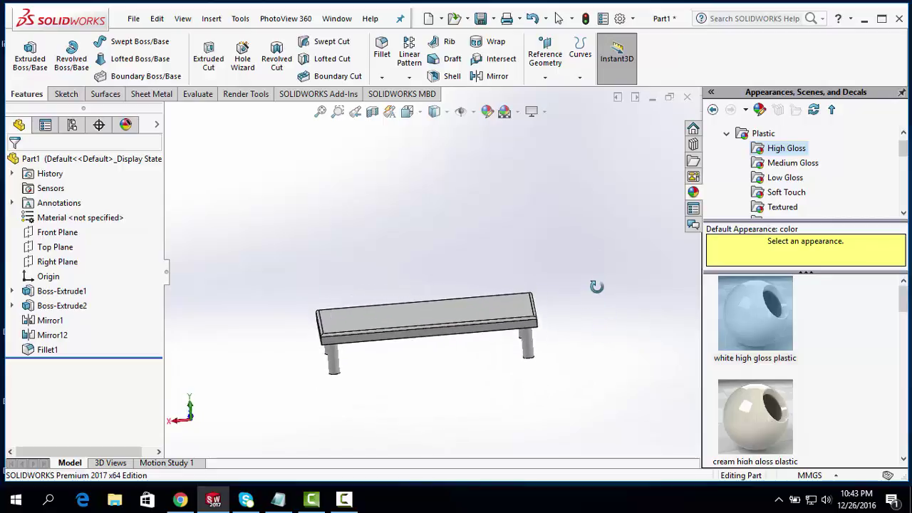
mouse_move(564, 231)
middle_mouse_down()
mouse_move(580, 245)
mouse_move(579, 276)
mouse_move(584, 227)
mouse_move(578, 276)
middle_mouse_up()
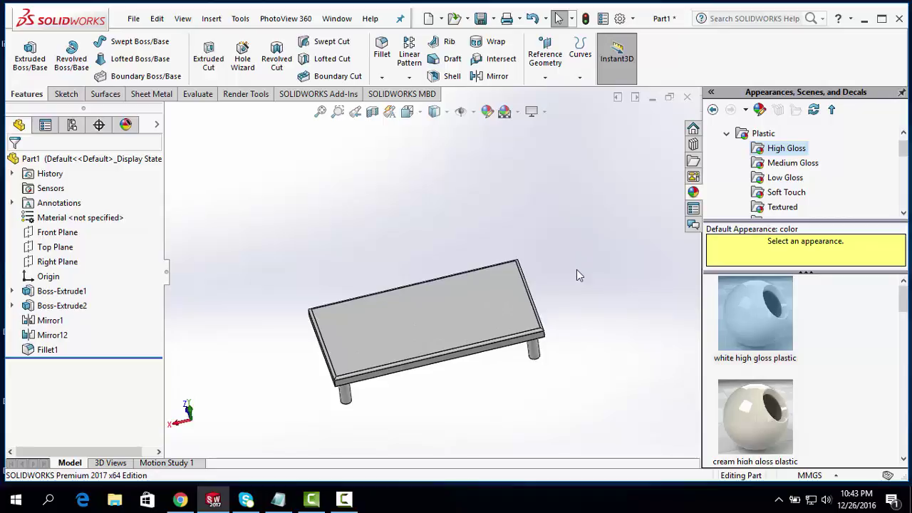
middle_click_drag(578, 276, 566, 206)
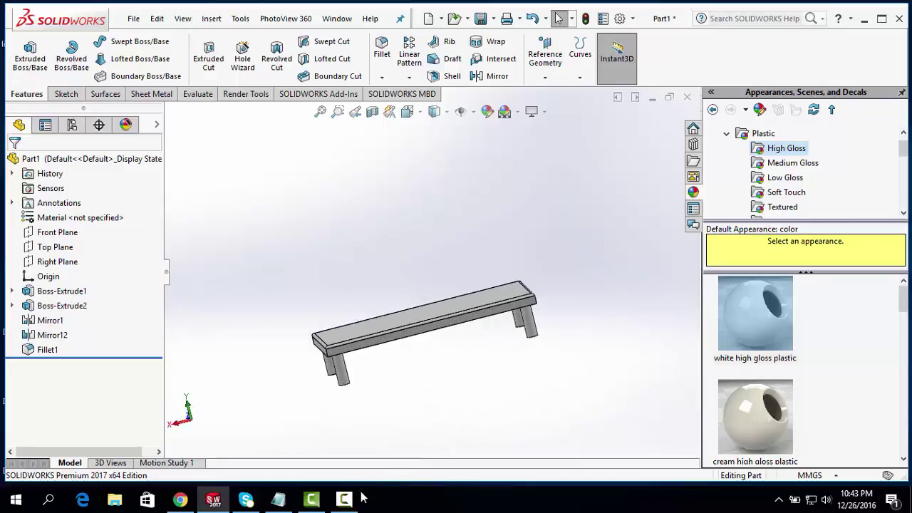